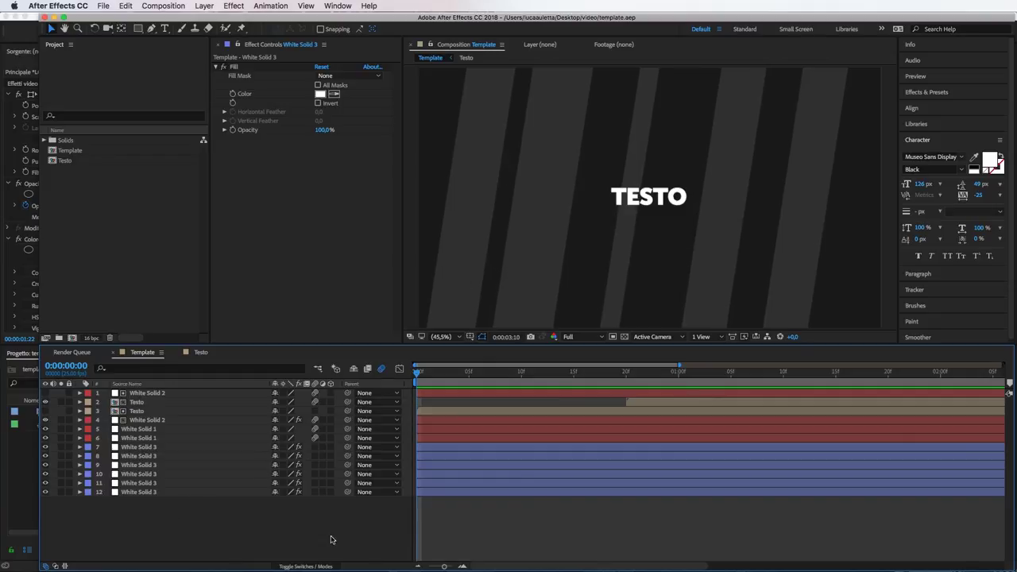
Show the full five seconds of the Template timeline and scrub to where TESTO is fully shown
drag(444, 566, 428, 566)
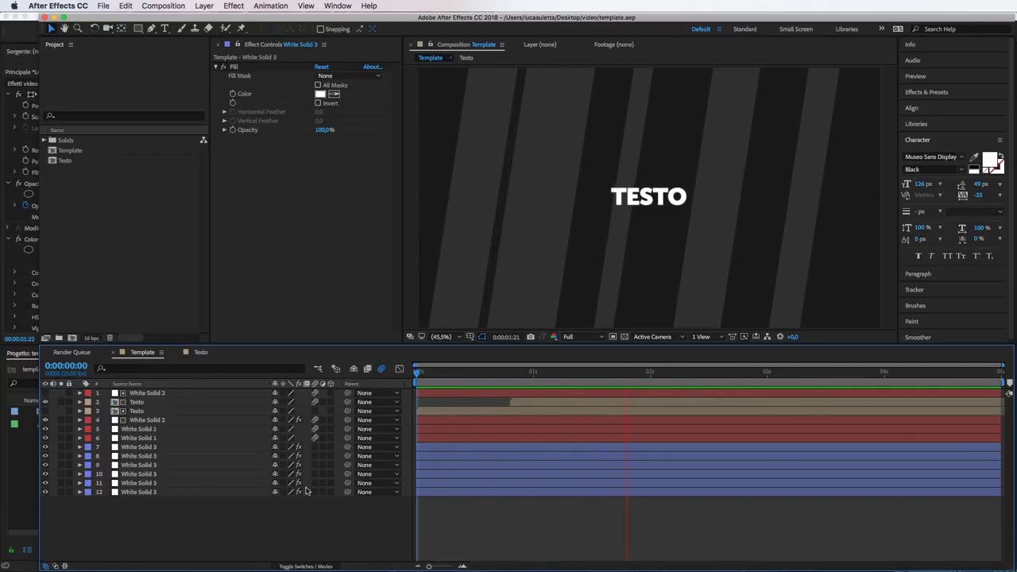
click(178, 404)
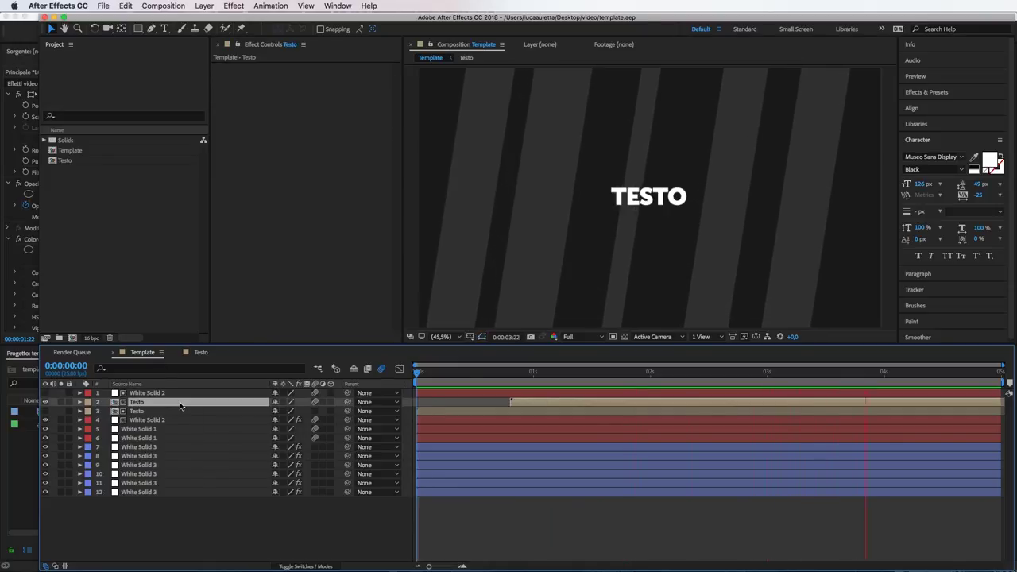
click(419, 375)
drag(418, 375, 608, 373)
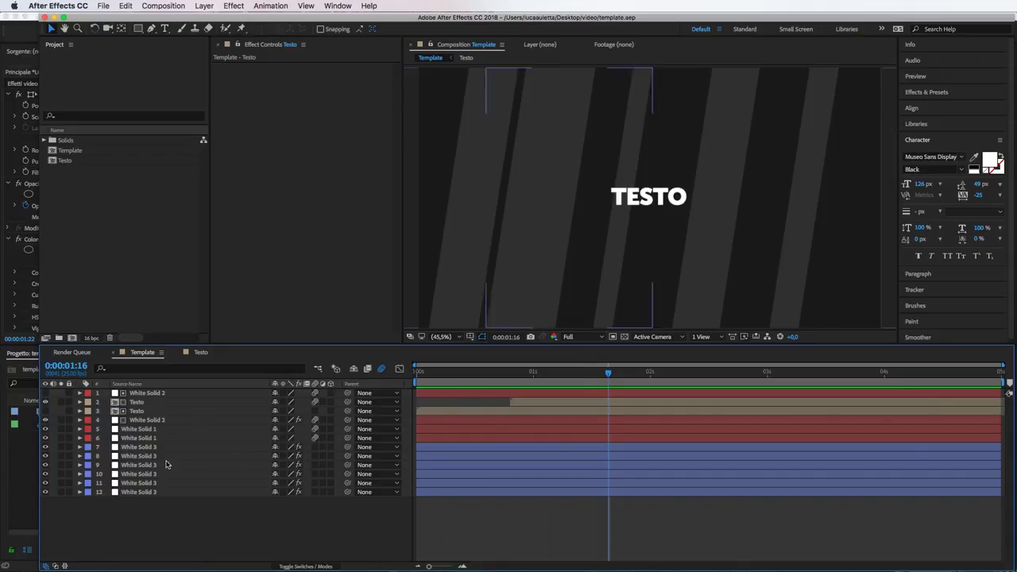
Open the Testo precomp, scrub its animation, and remove a stray '1' typed into TESTO
click(143, 412)
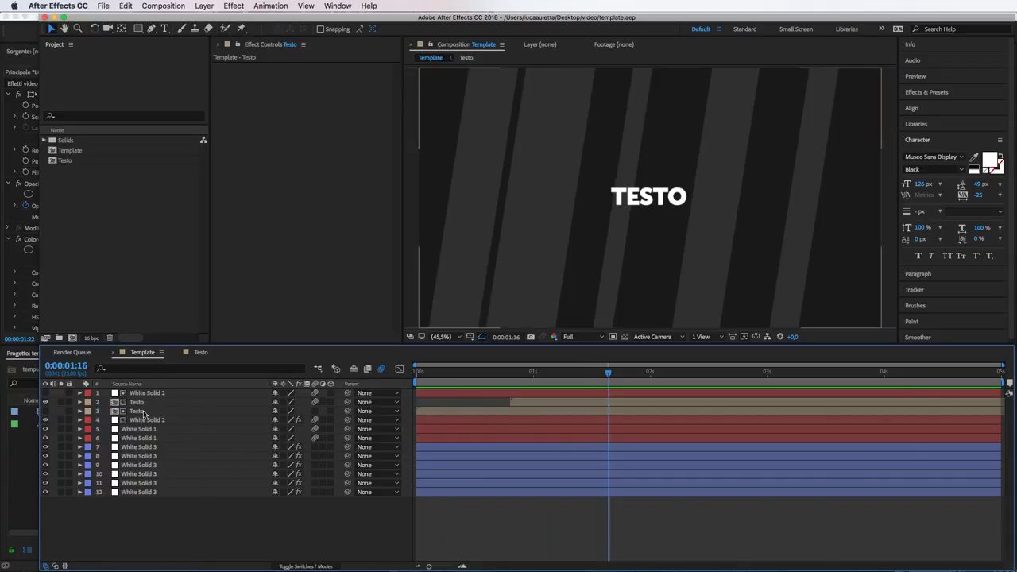
double_click(144, 413)
drag(551, 374, 696, 384)
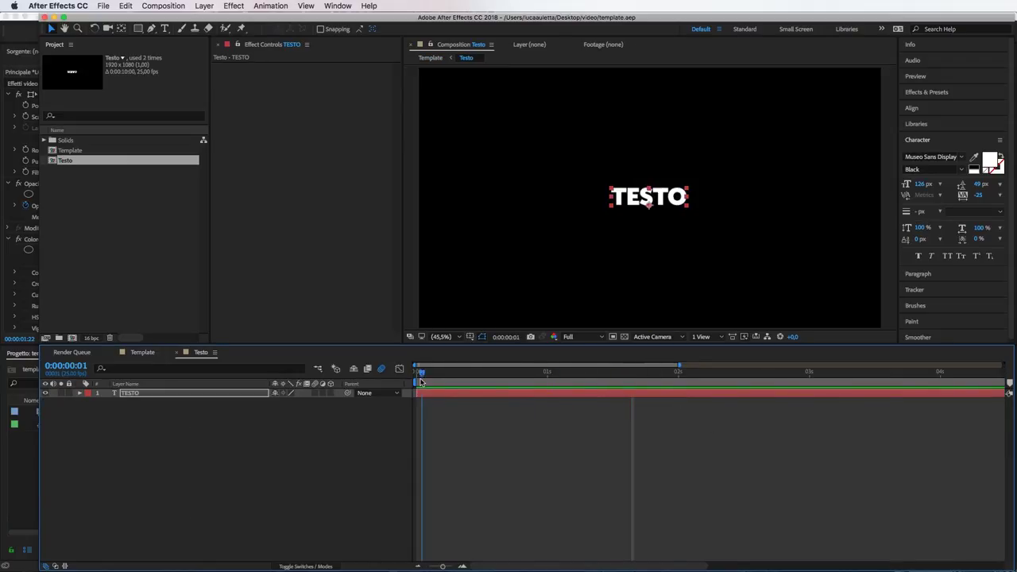
key(super+t)
click(668, 198)
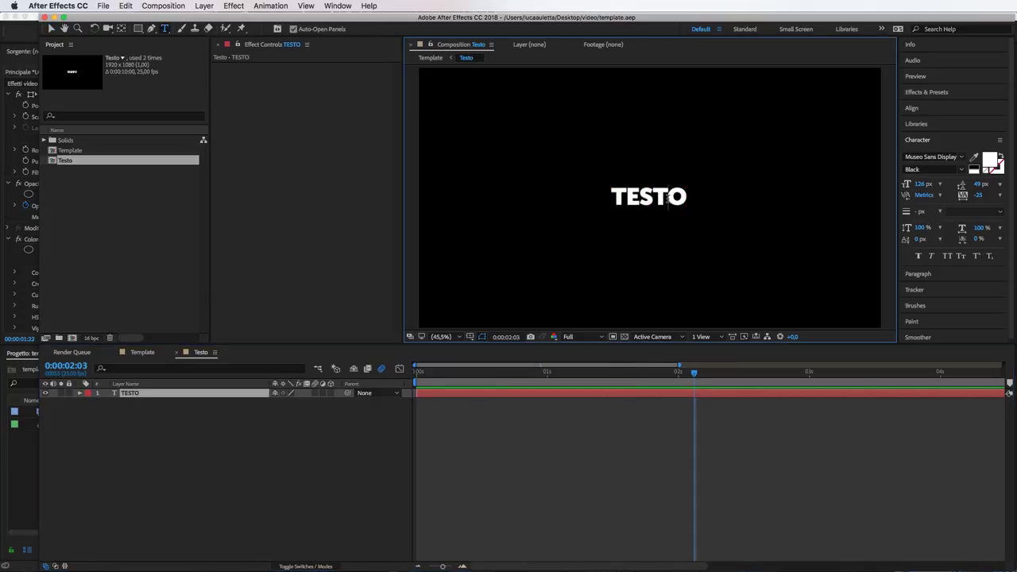
text(1)
key(BackSpace)
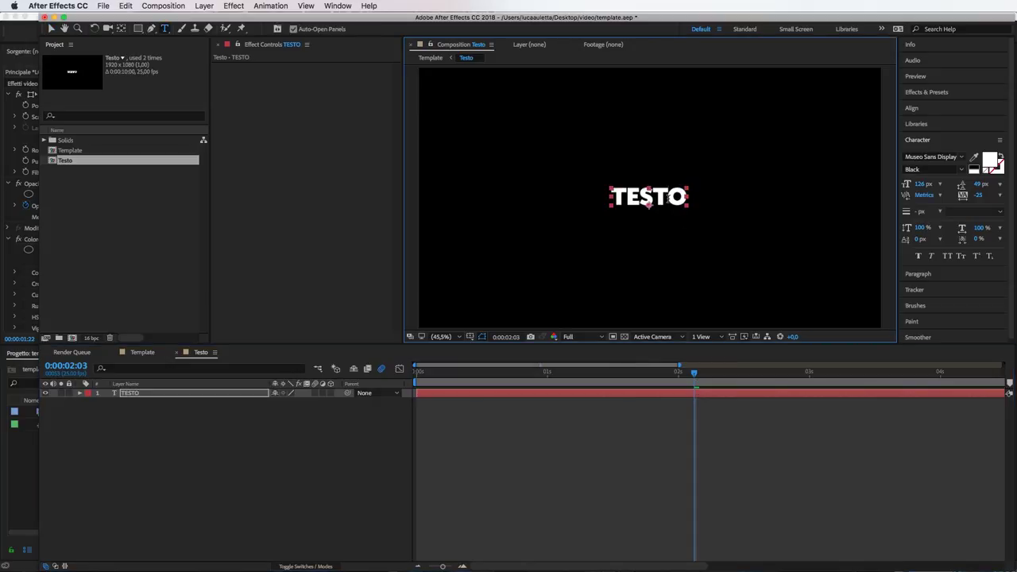
Return to the Template composition, play its preview, and widen the program window to the screen edge
click(157, 350)
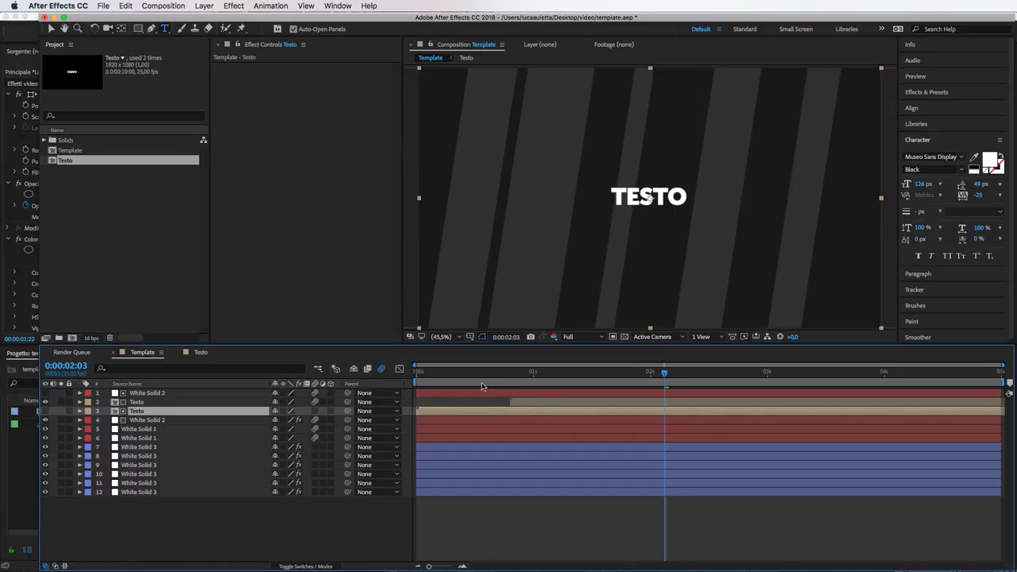
key(space)
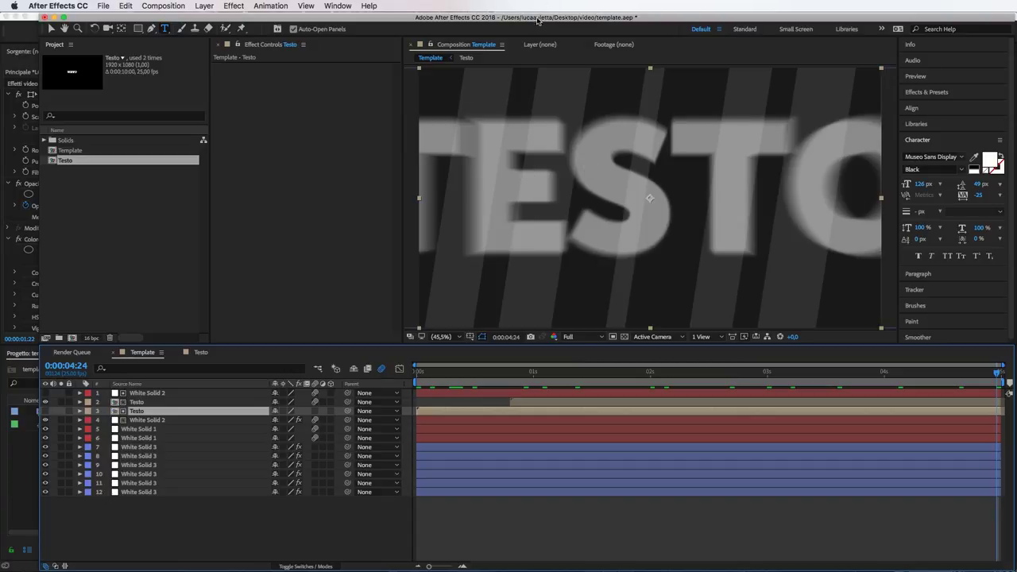
drag(537, 21, 498, 2)
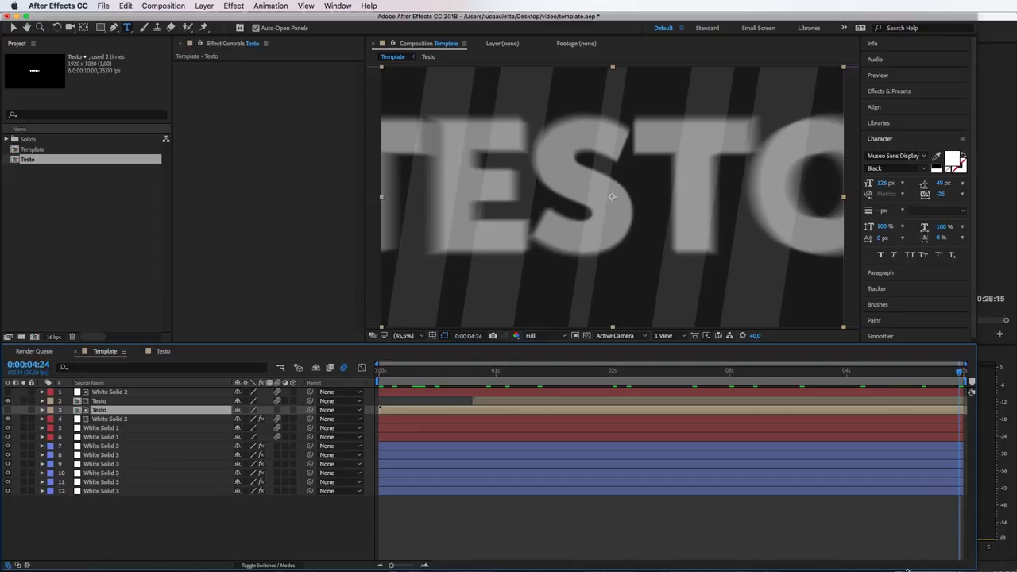
drag(975, 568, 1013, 568)
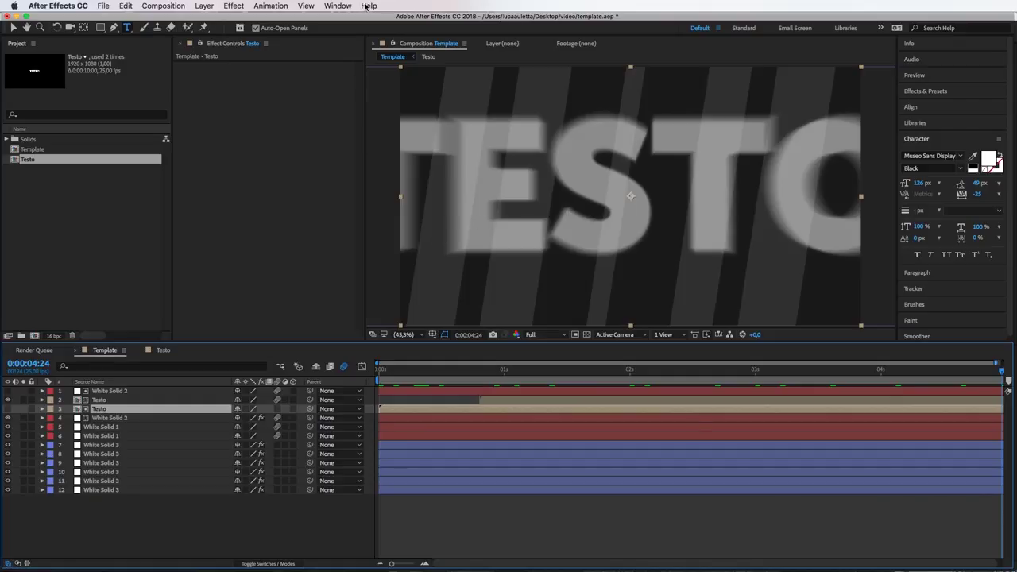
Open the Essential Graphics panel from the Window menu and stop the preview playback
click(338, 6)
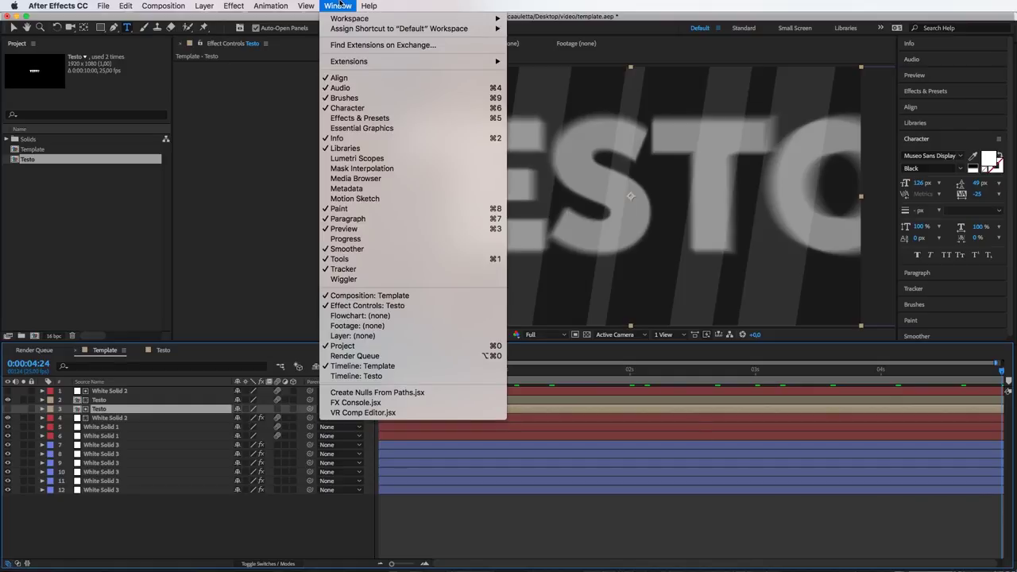
click(369, 130)
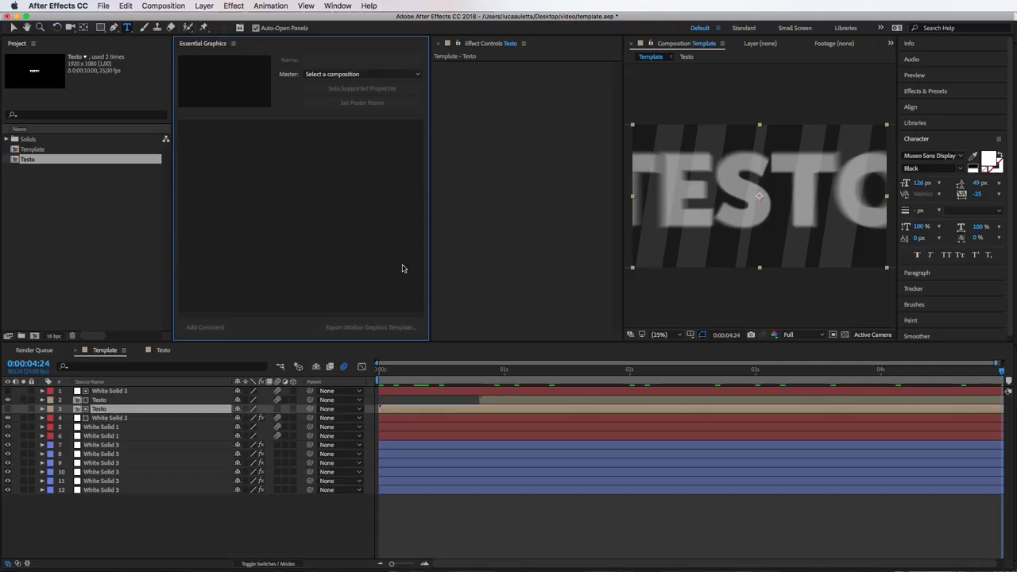
key(space)
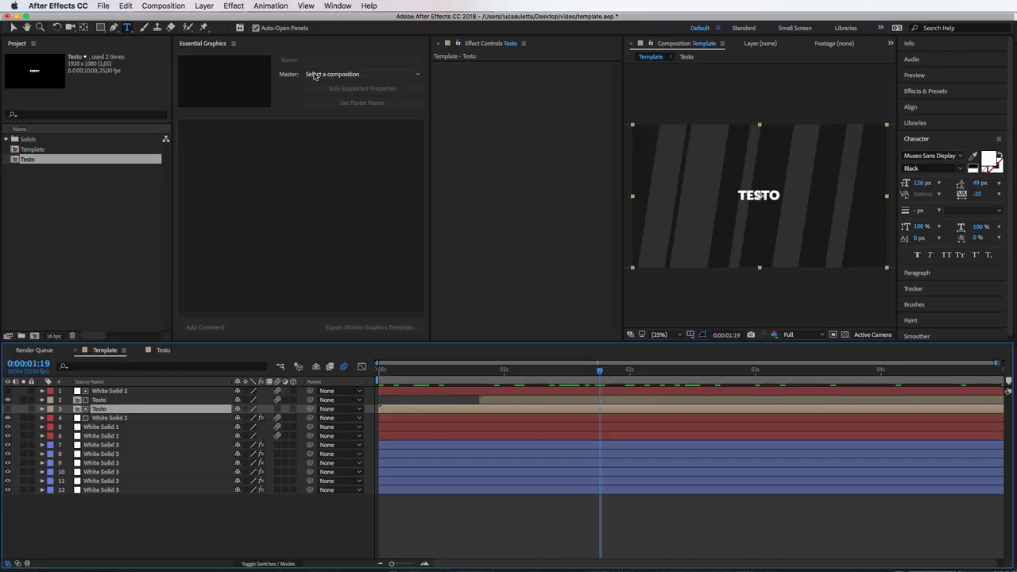
Set Template as the Essential Graphics master composition and name it 'Testo template'
click(370, 75)
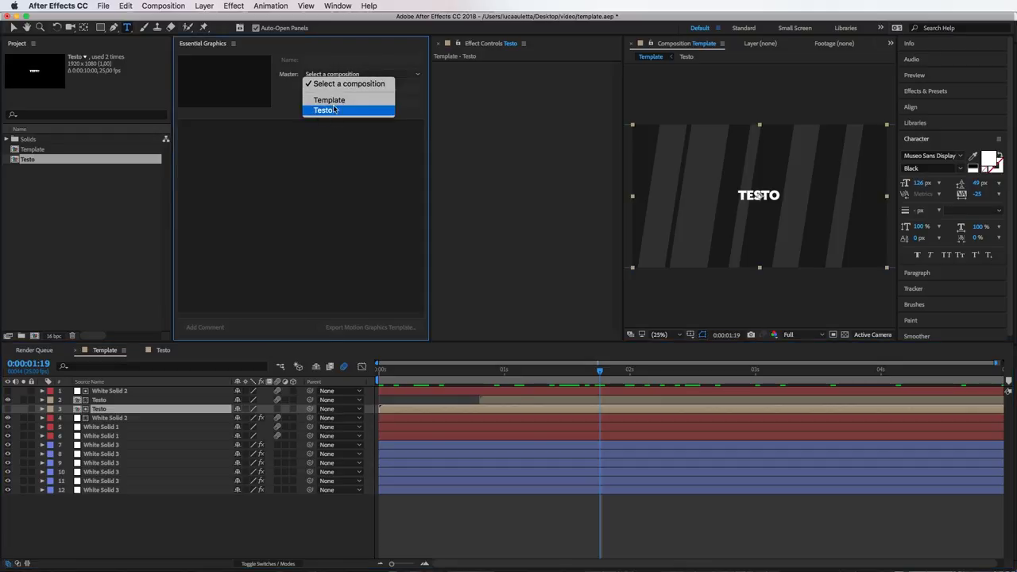
click(338, 101)
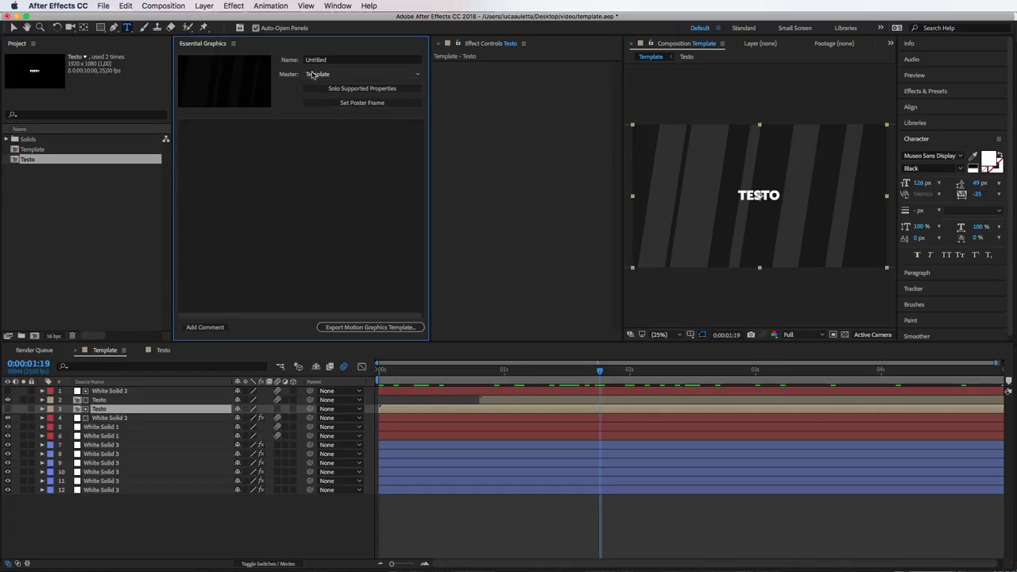
click(329, 60)
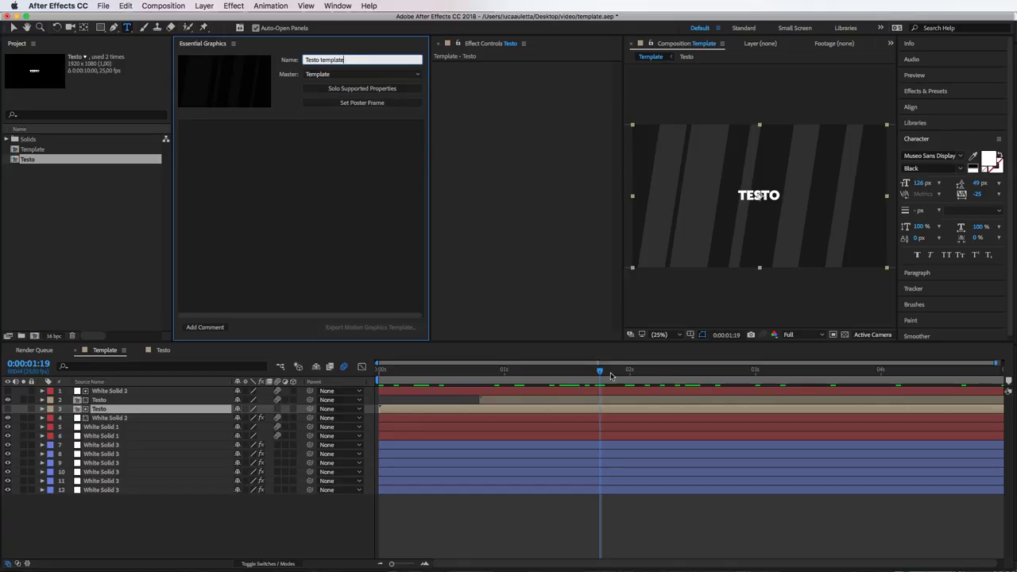
Scrub to 0:00:00:15, where TESTO sits in the white box, and set it as the poster frame
drag(771, 371, 568, 370)
drag(479, 382, 452, 387)
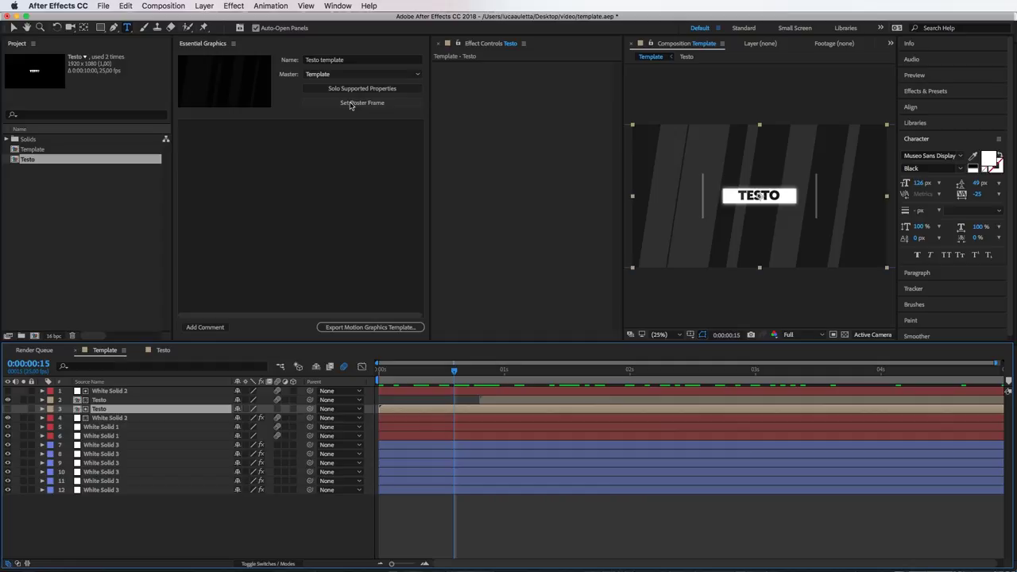
click(400, 101)
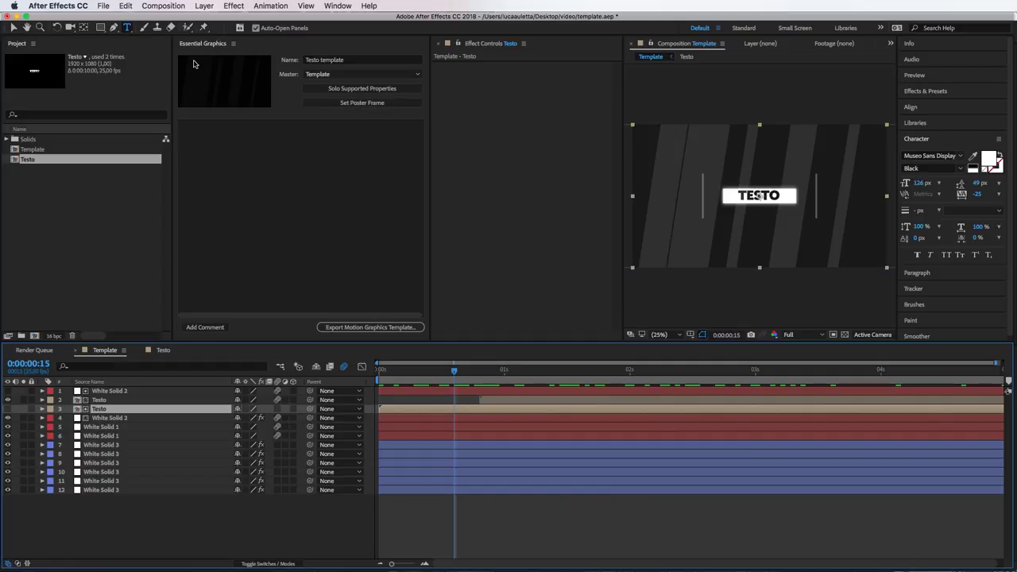
click(383, 108)
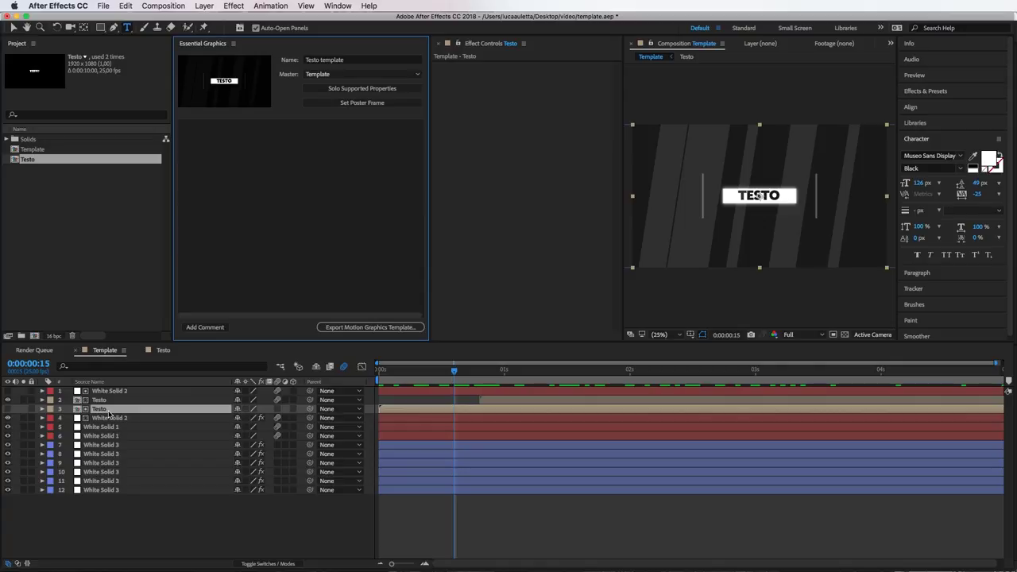
In the Testo precomp, add the TESTO layer's Source Text as a template control labelled 'Testo'
double_click(109, 410)
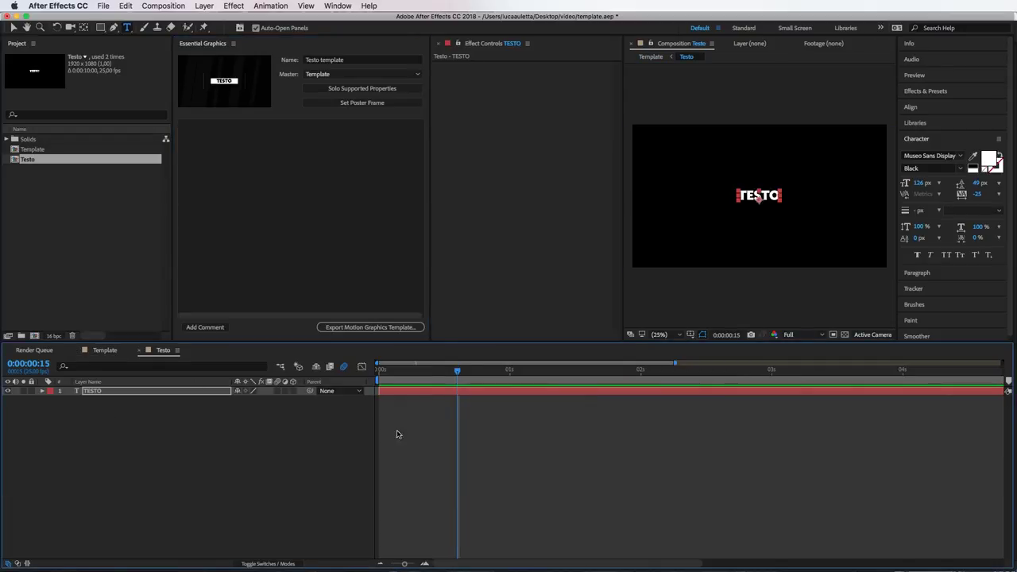
click(431, 395)
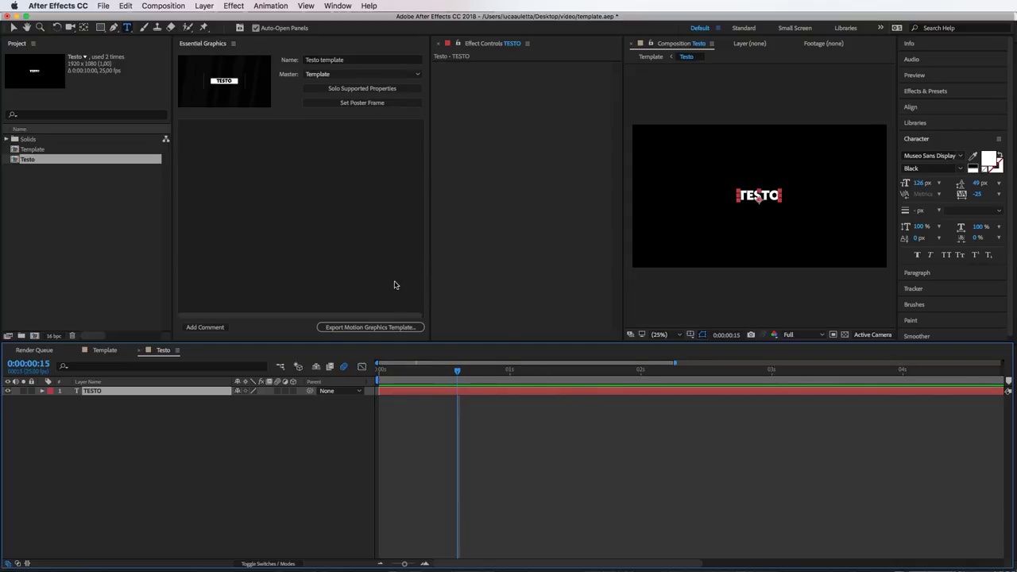
click(324, 89)
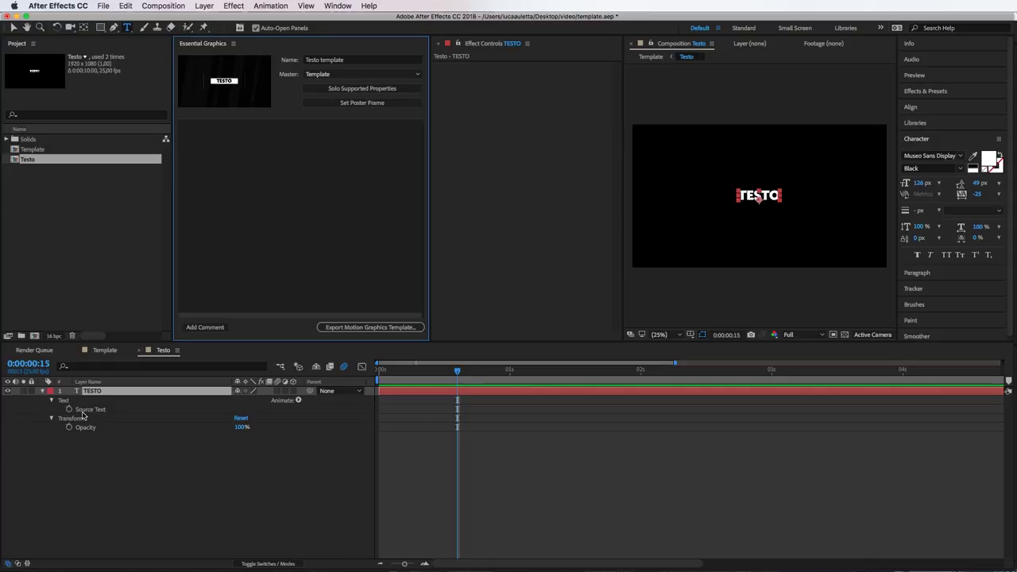
drag(79, 411, 248, 229)
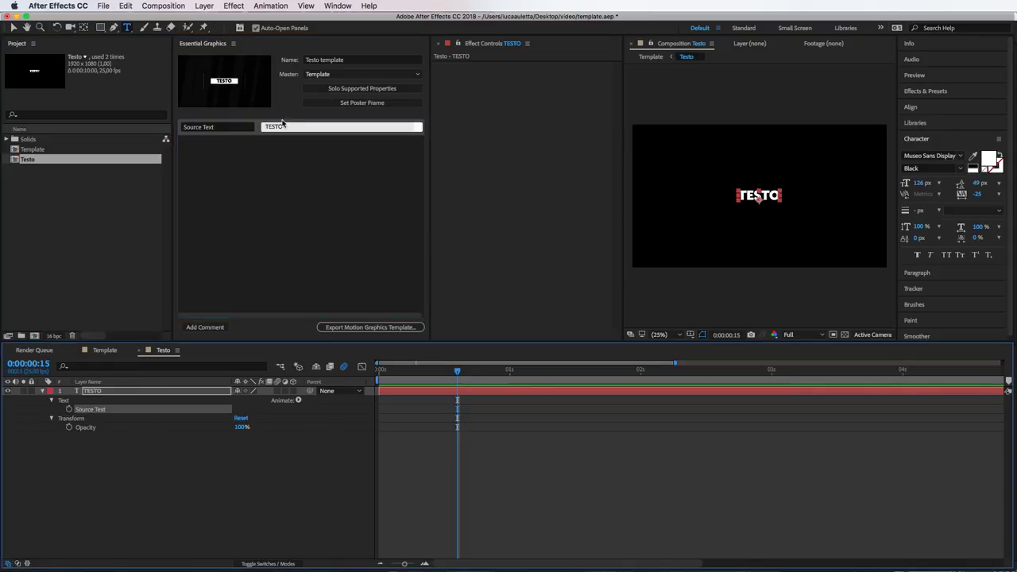
click(225, 127)
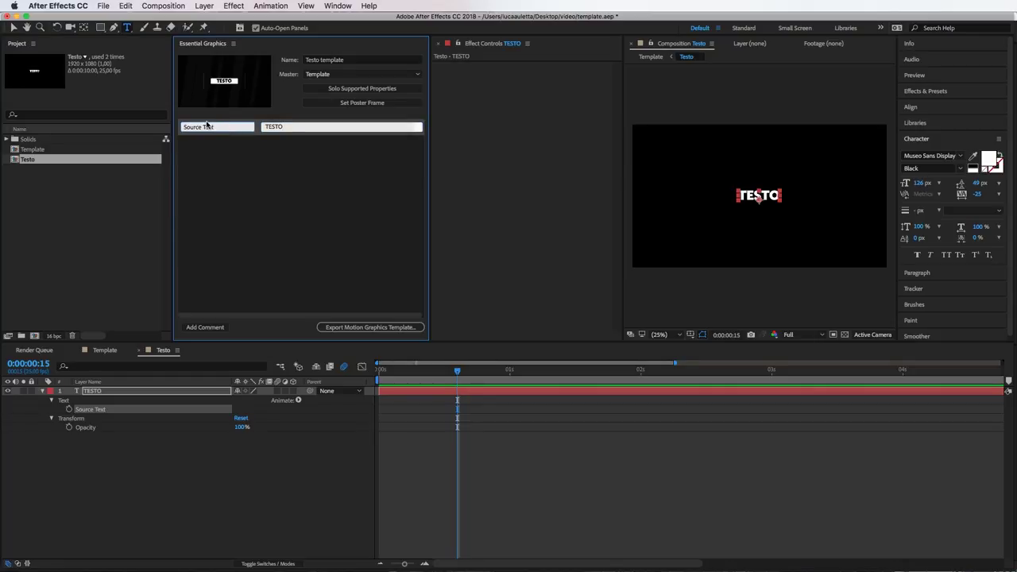
click(291, 125)
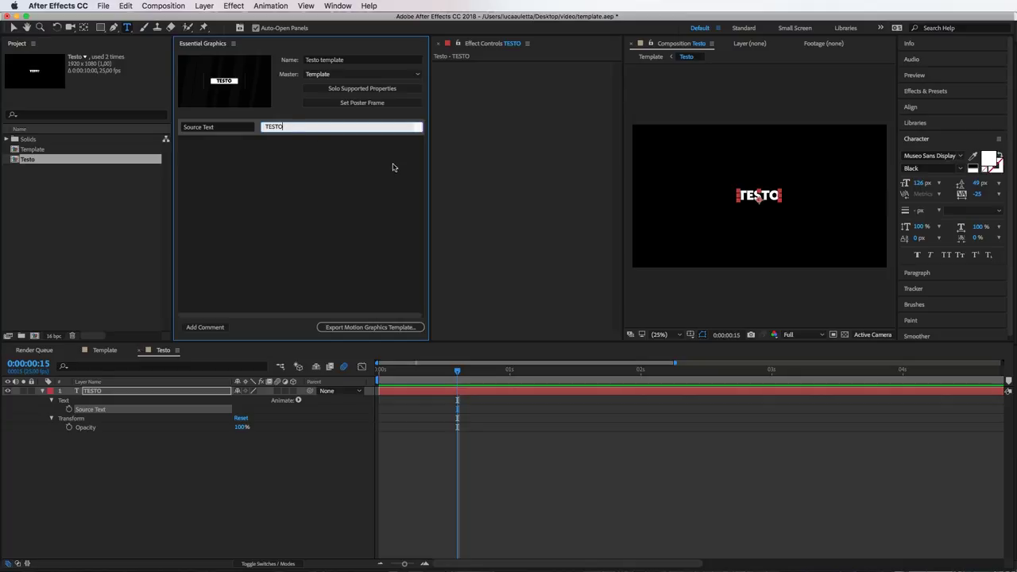
click(249, 132)
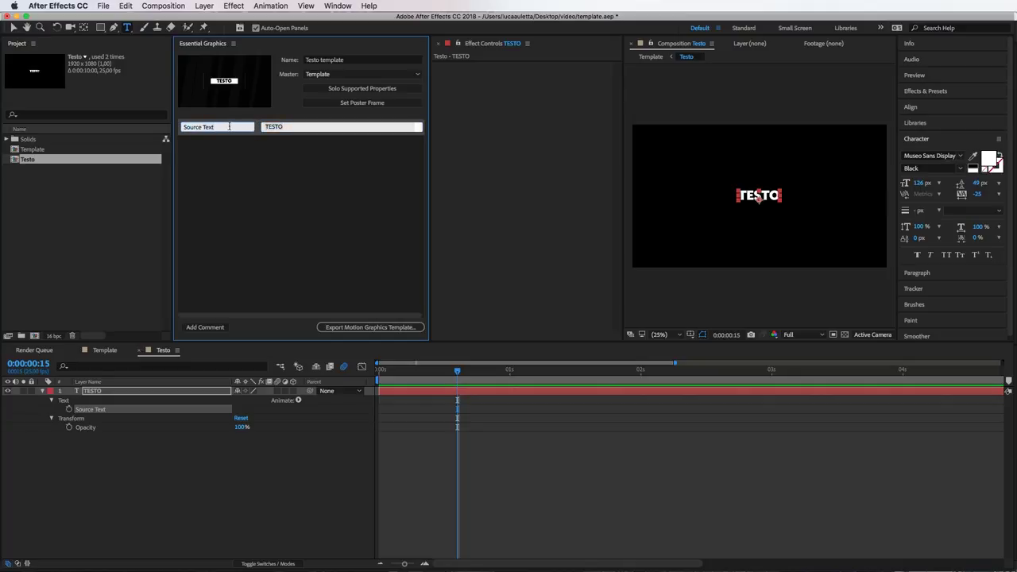
drag(235, 126, 148, 125)
text(Testo)
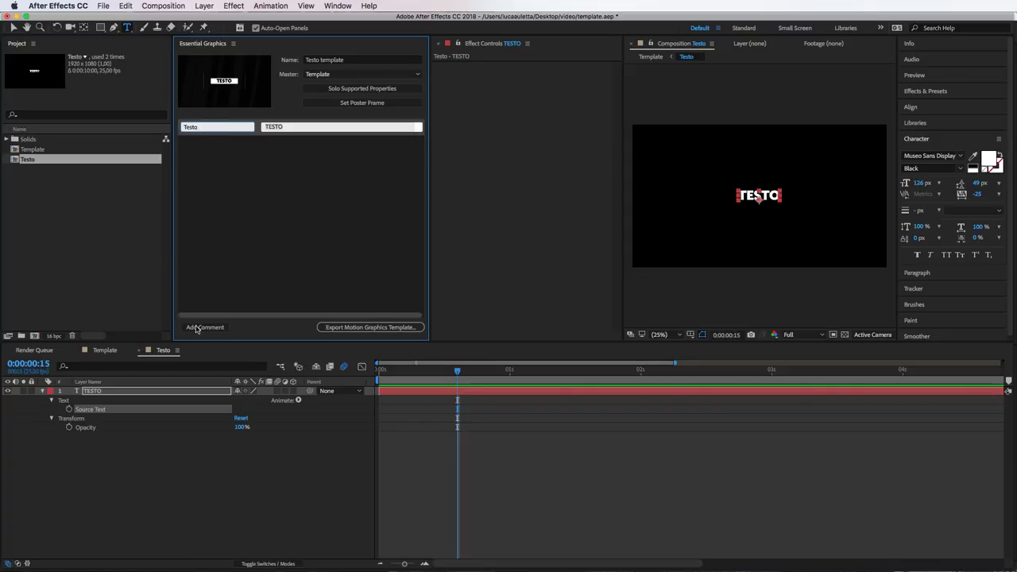
click(116, 457)
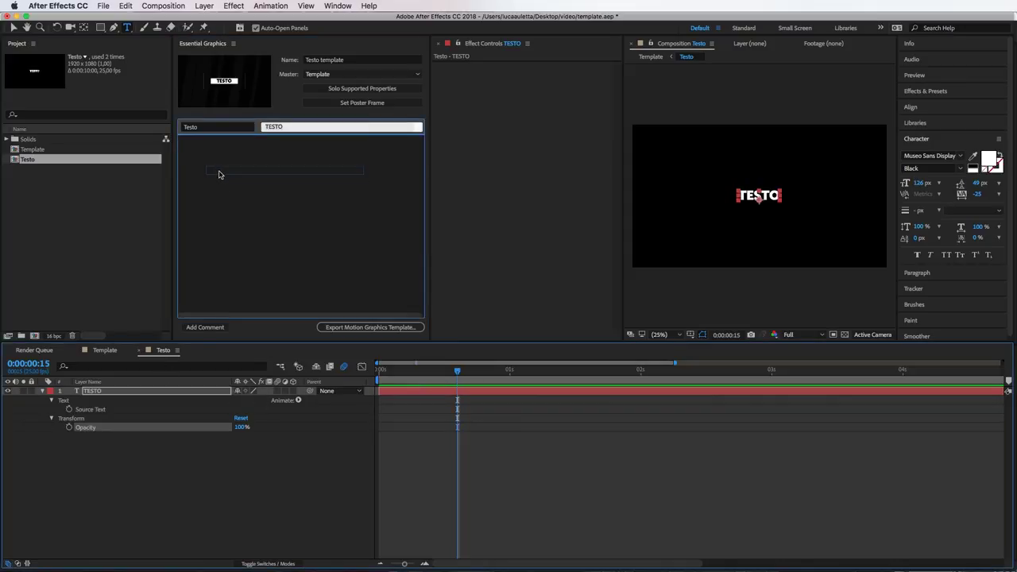
Add the text layer's Opacity as an 'Opacità Testo' control and test it by lowering the opacity
drag(86, 430, 217, 172)
click(234, 147)
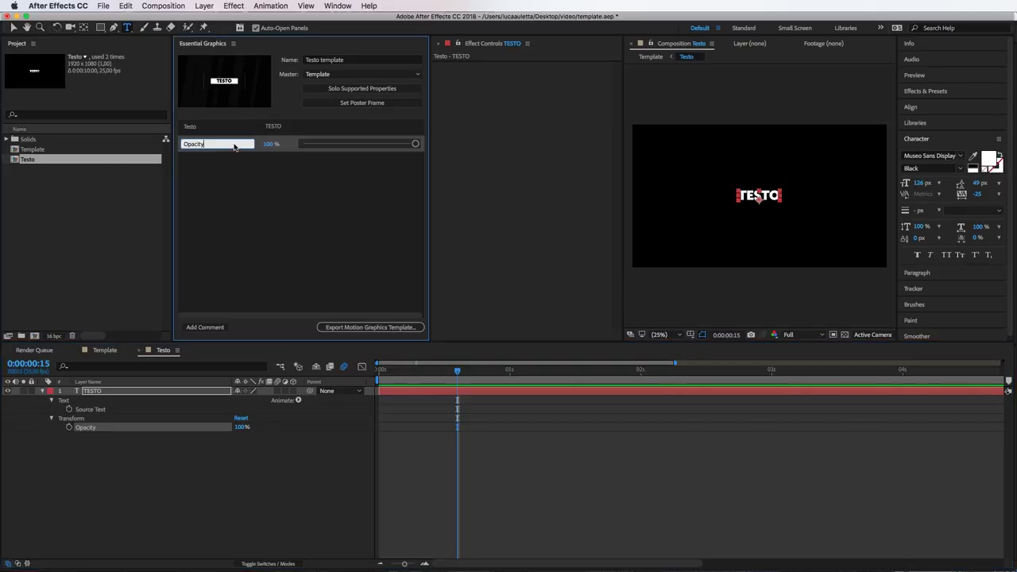
text(opa)
key(Delete)
text(O)
click(357, 230)
mouse_move(415, 143)
mouse_down()
mouse_move(318, 143)
mouse_move(482, 170)
mouse_up()
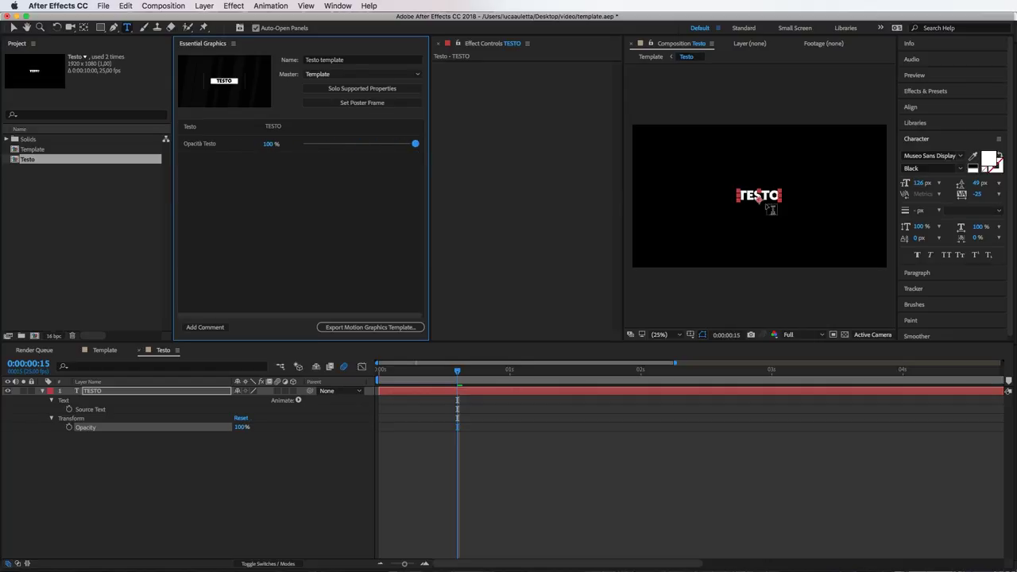
Change the template text to 'Prova' and test the opacity slider in both compositions
click(272, 127)
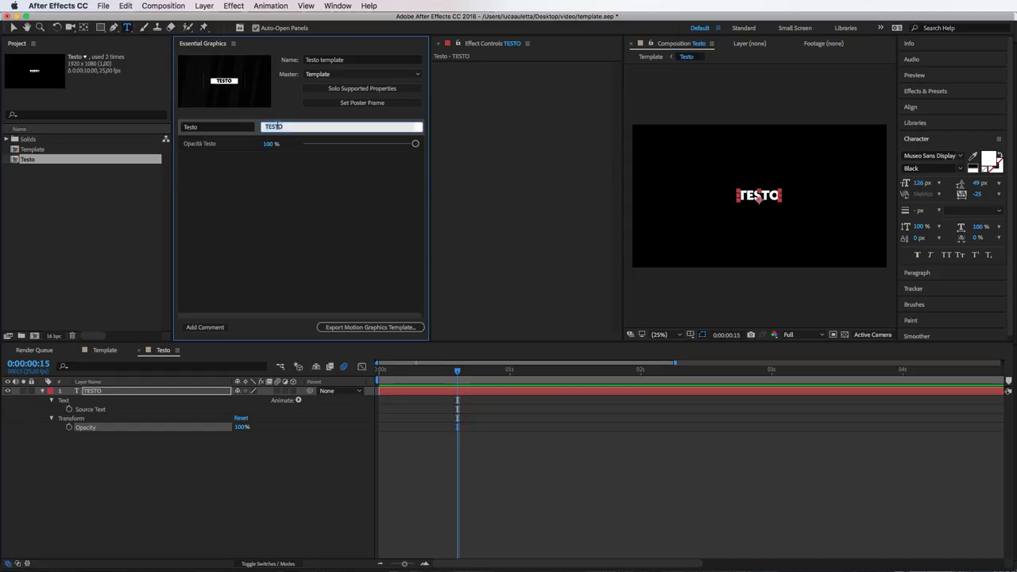
text(Prova)
click(239, 188)
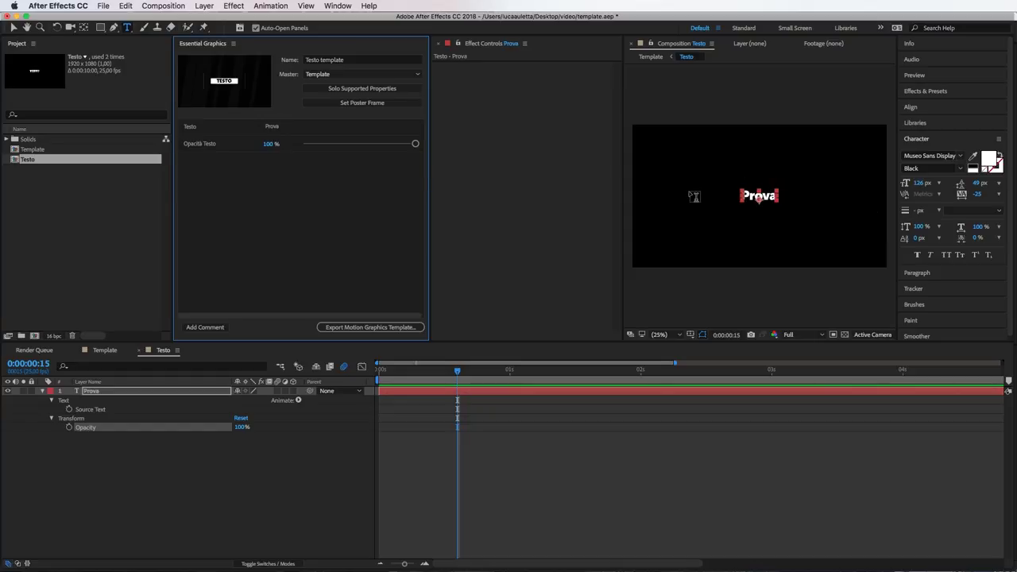
mouse_move(414, 144)
mouse_down()
mouse_move(329, 144)
mouse_move(502, 155)
mouse_up()
click(102, 350)
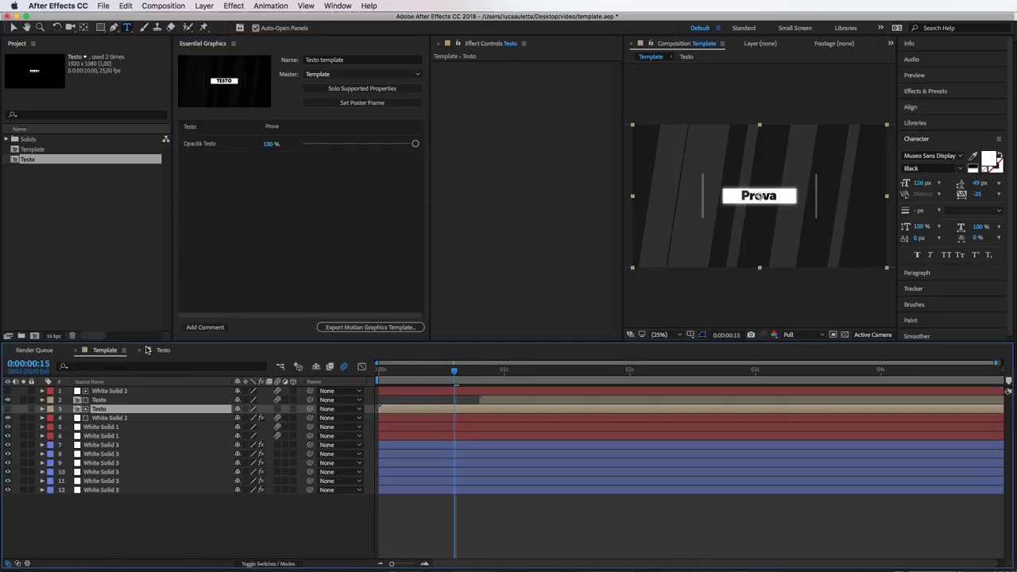
mouse_move(414, 144)
mouse_down()
mouse_move(334, 145)
mouse_move(437, 152)
mouse_up()
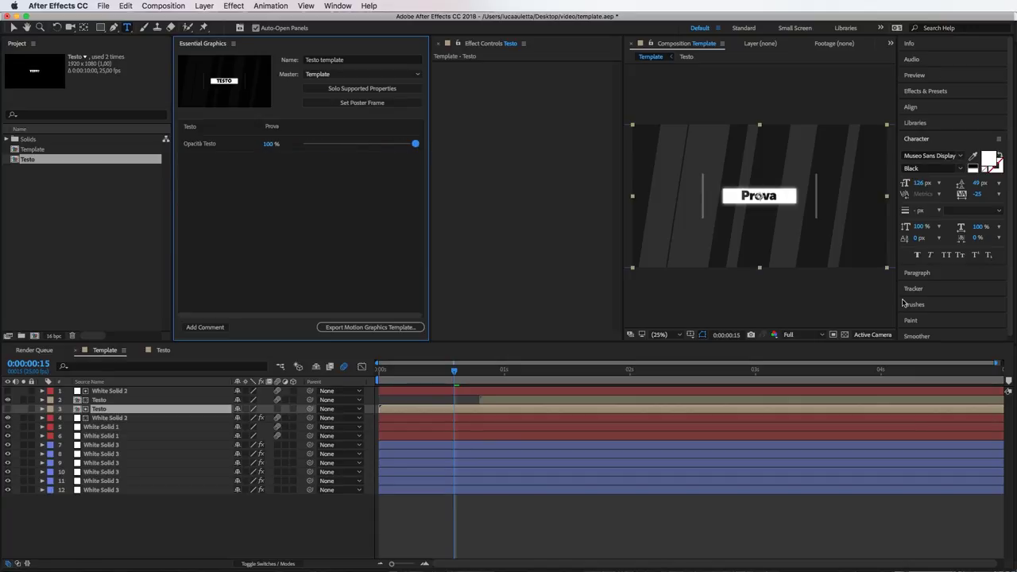
Set the template text to 'TEXT' and move the current time to 0:00:00:20
click(270, 128)
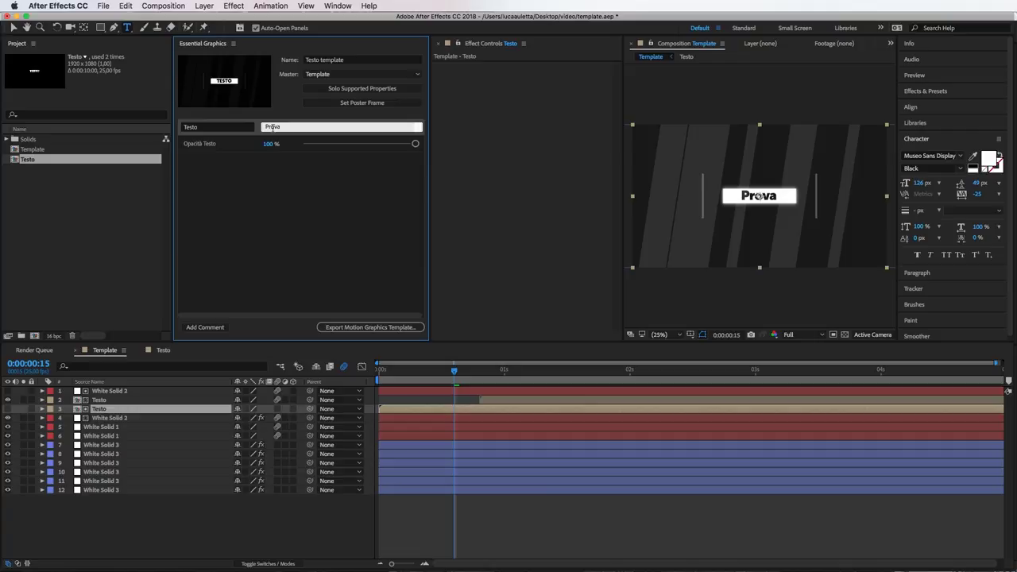
drag(288, 127, 238, 129)
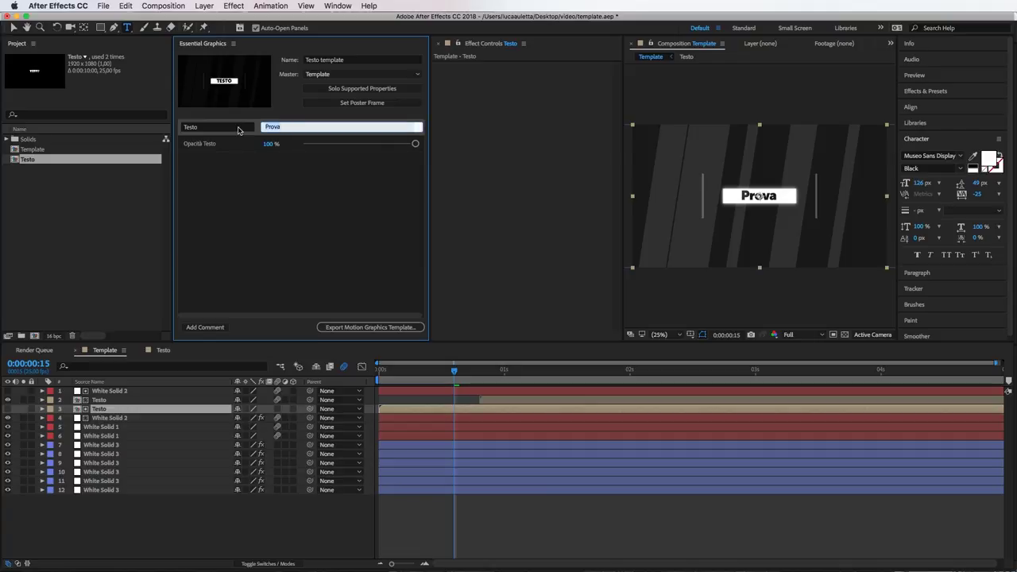
text(TEXT)
click(304, 208)
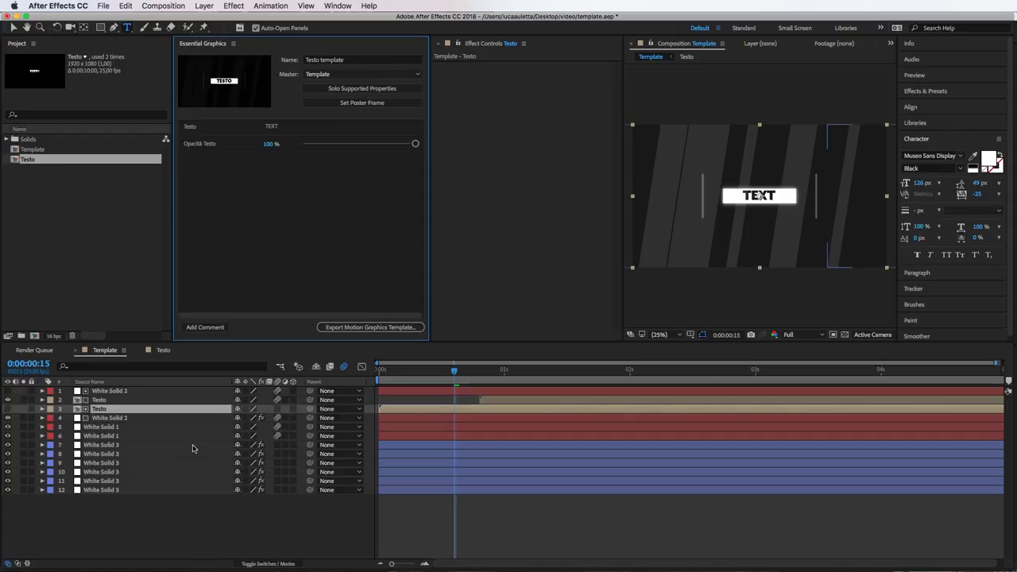
click(458, 371)
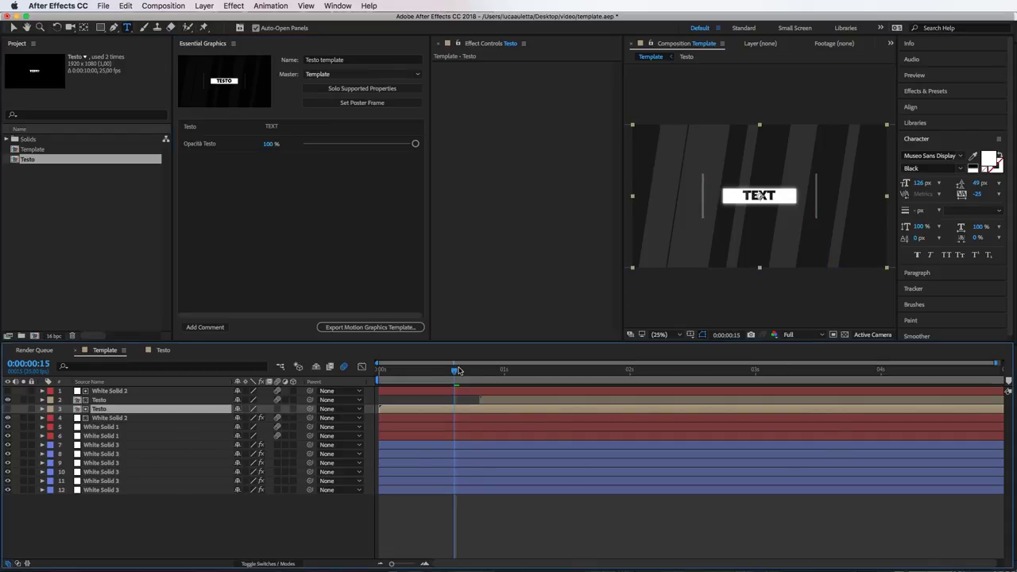
drag(458, 371, 479, 371)
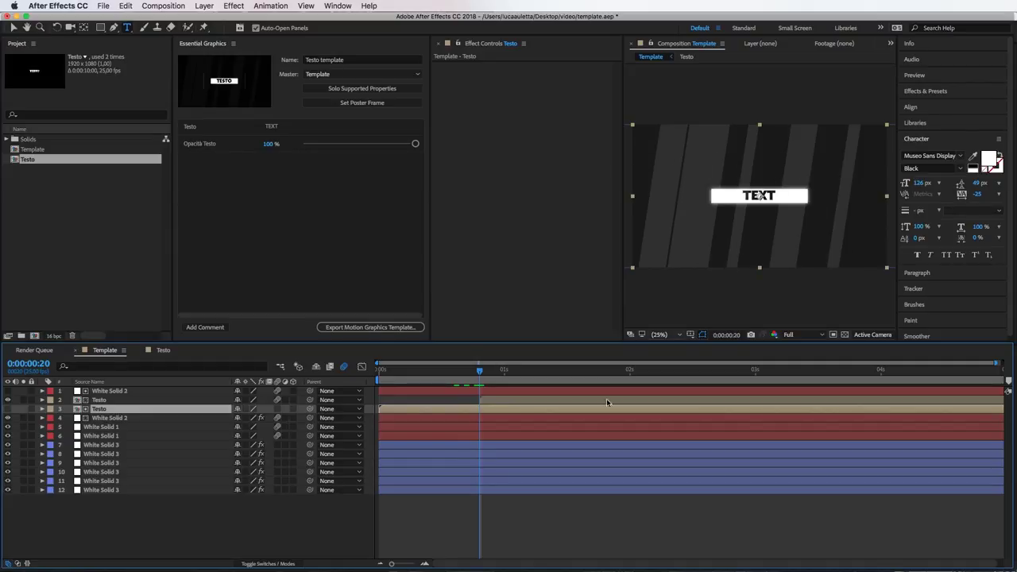
Preview red, near-black and green fills on White Solid 3, then cancel to keep it white
click(477, 444)
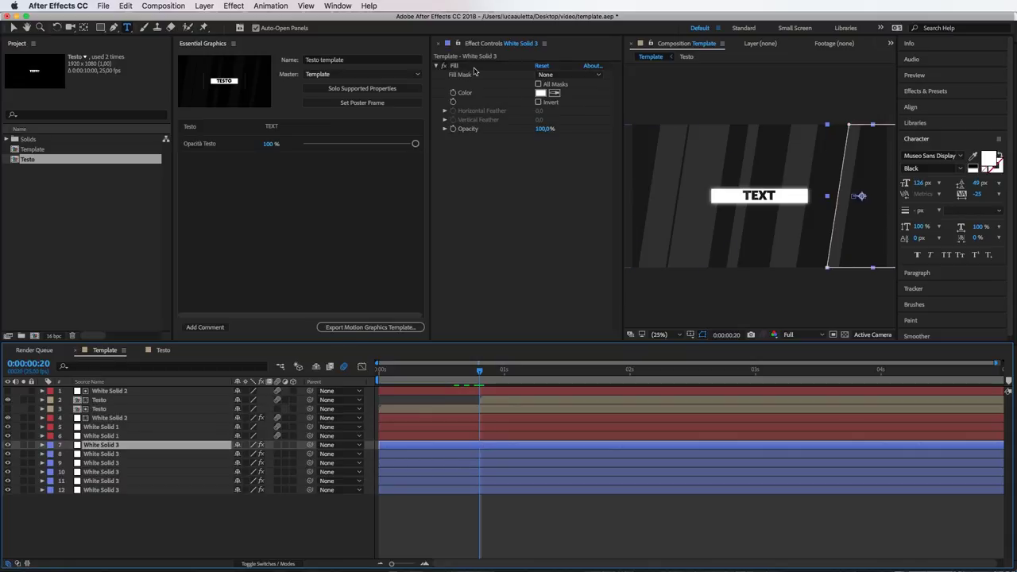
click(540, 93)
drag(431, 318, 634, 225)
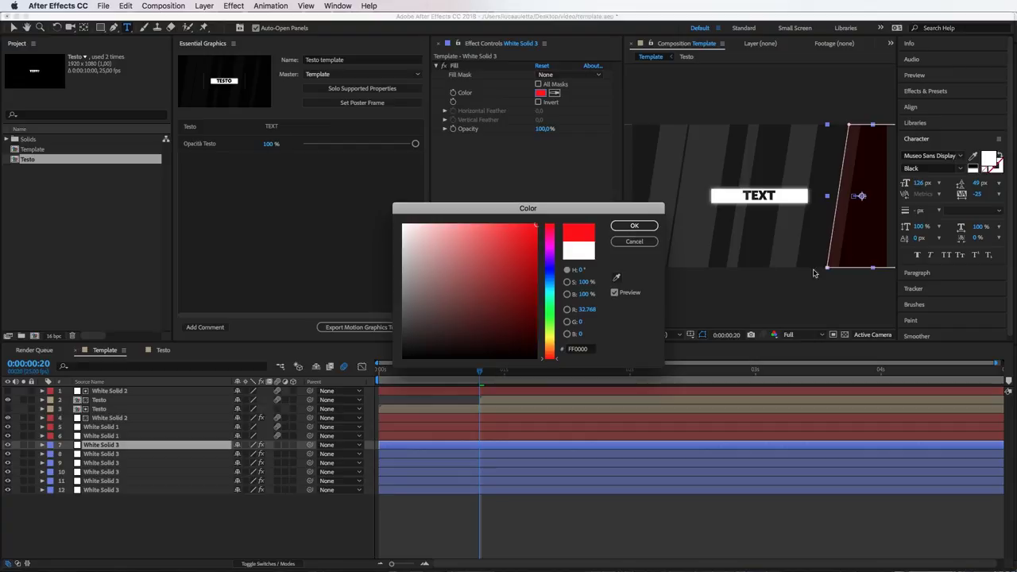
mouse_move(488, 302)
mouse_down()
mouse_move(565, 352)
mouse_move(532, 268)
mouse_up()
click(624, 242)
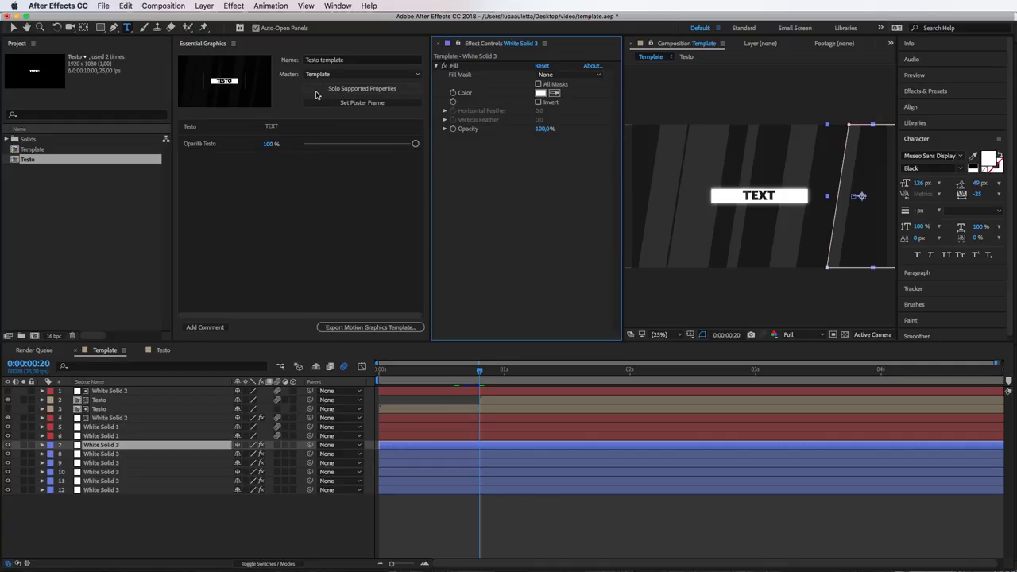
Expand the layers' properties in the timeline and scroll down through them
click(340, 91)
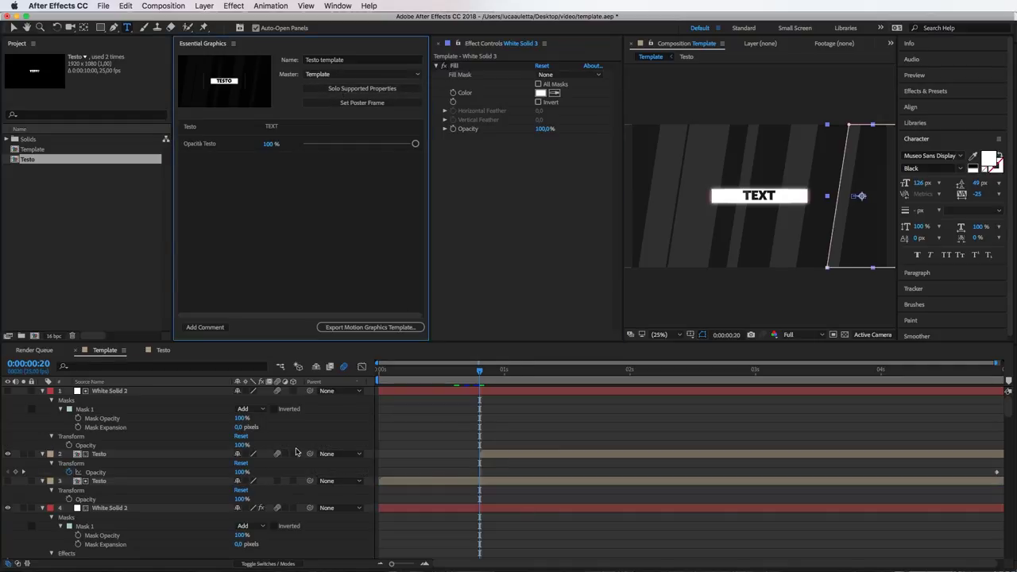
scroll(453, 426, down, 2)
scroll(452, 429, down, 2)
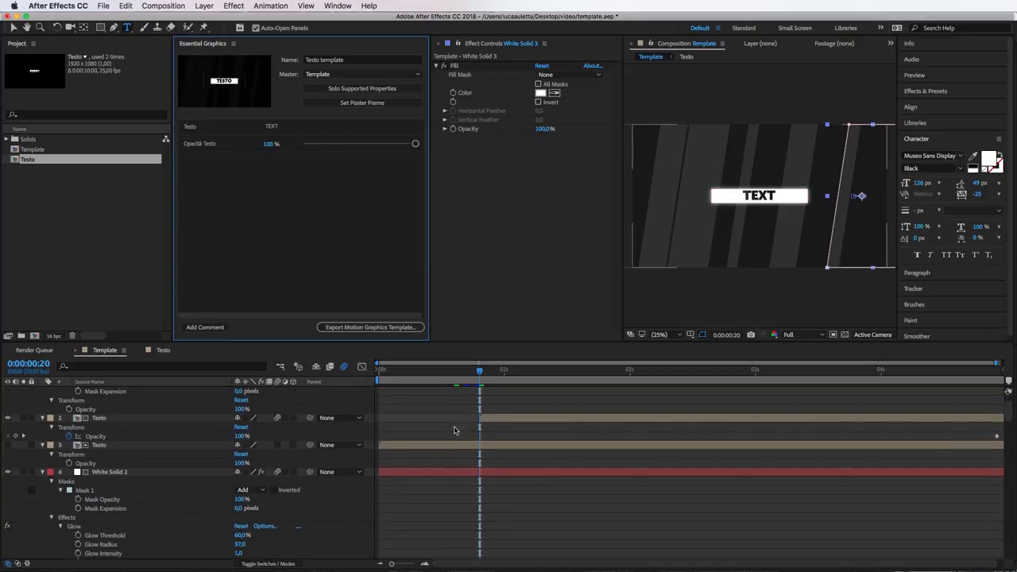
scroll(453, 434, down, 2)
scroll(453, 437, down, 1)
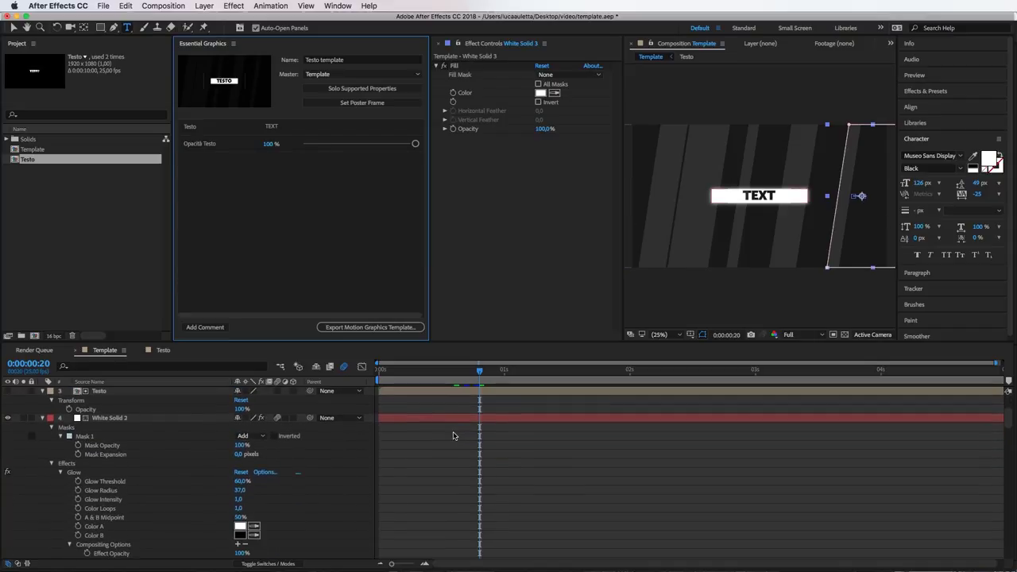
scroll(452, 436, down, 5)
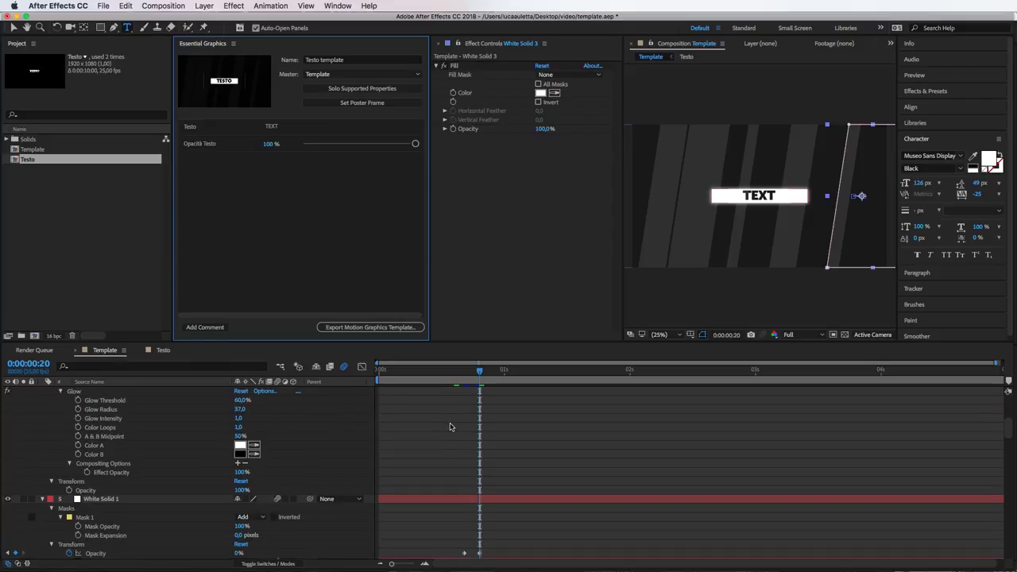
Select White Solid 3 and add its Fill Color to the template controls
scroll(449, 426, down, 9)
click(447, 429)
scroll(447, 436, up, 3)
scroll(446, 440, down, 2)
scroll(445, 442, down, 1)
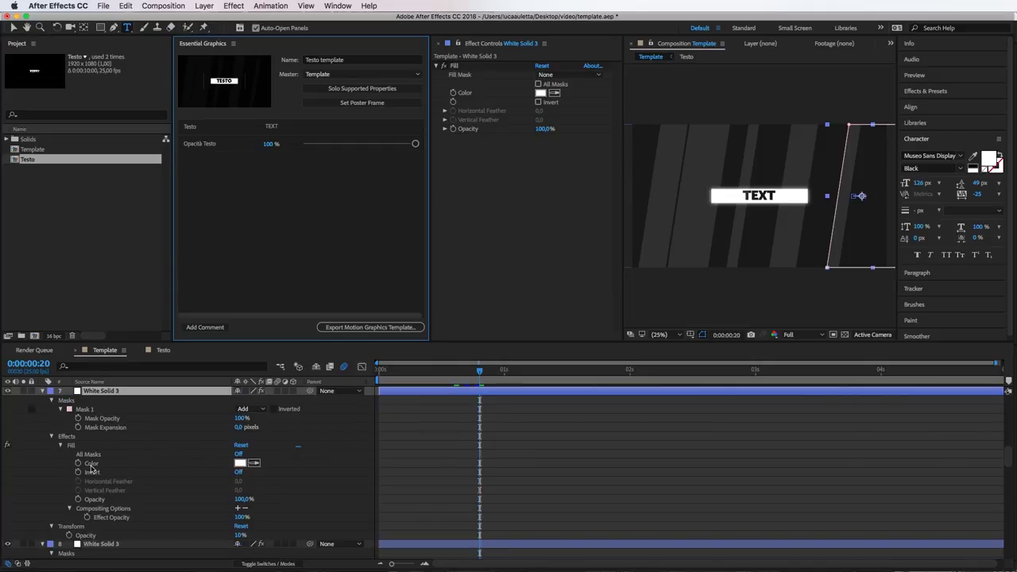
drag(91, 464, 222, 220)
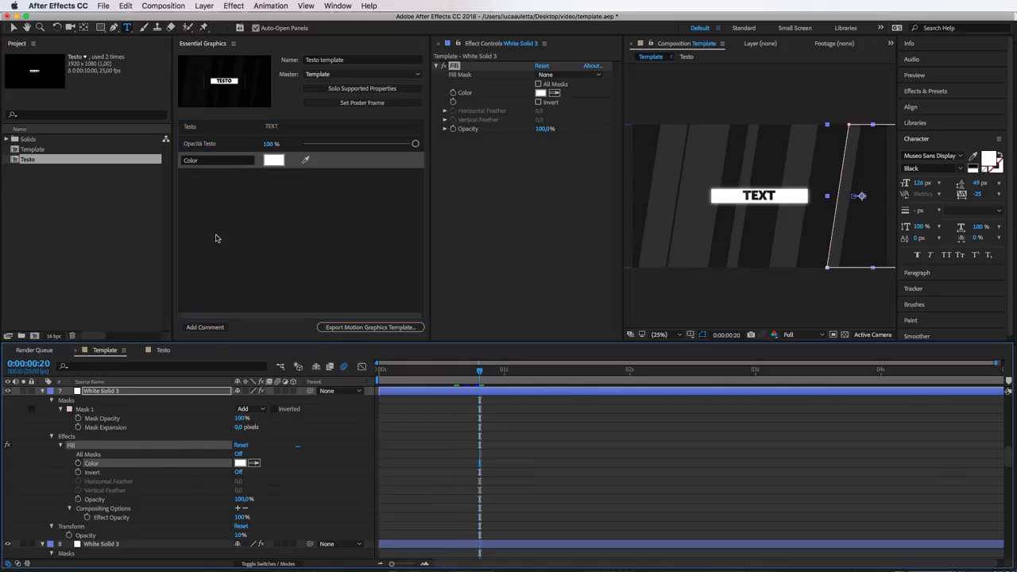
scroll(507, 469, down, 4)
scroll(509, 465, down, 1)
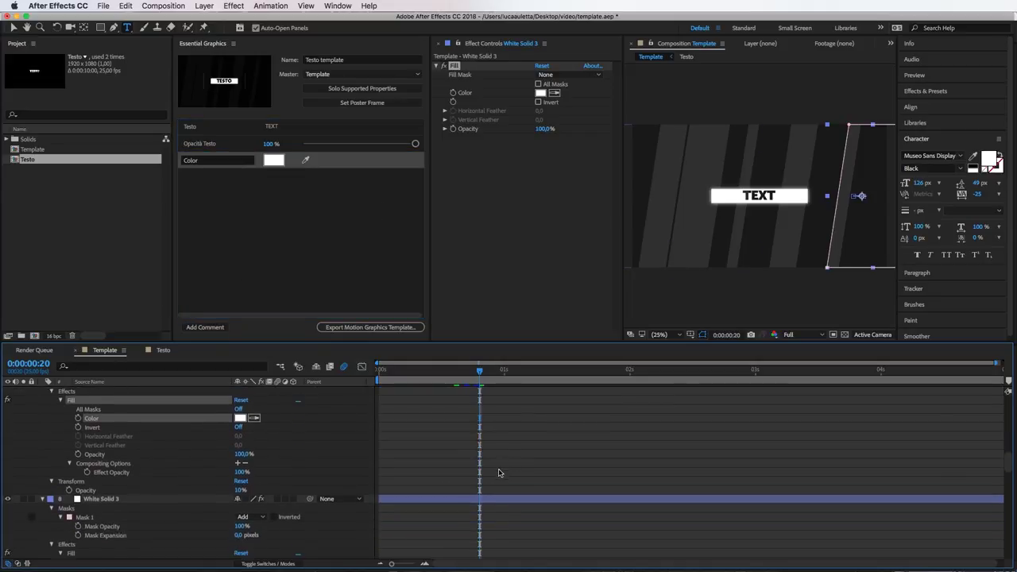
scroll(498, 472, down, 4)
Add the Fill colours of the remaining White Solid layers as template Color controls, six in total
drag(93, 530, 280, 265)
scroll(538, 479, down, 2)
scroll(492, 483, down, 4)
drag(90, 520, 256, 245)
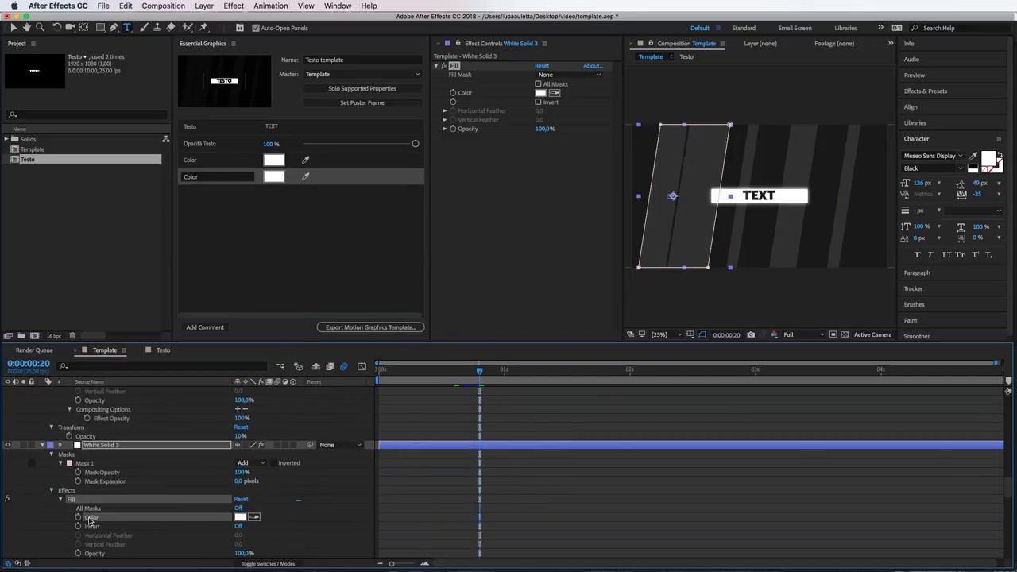
click(581, 531)
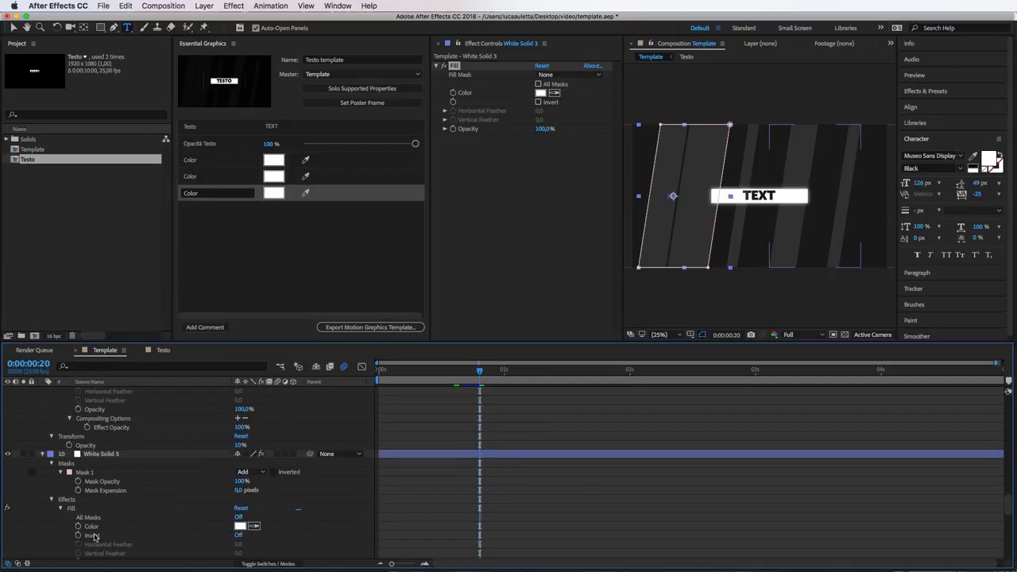
drag(92, 526, 238, 209)
scroll(590, 512, down, 1)
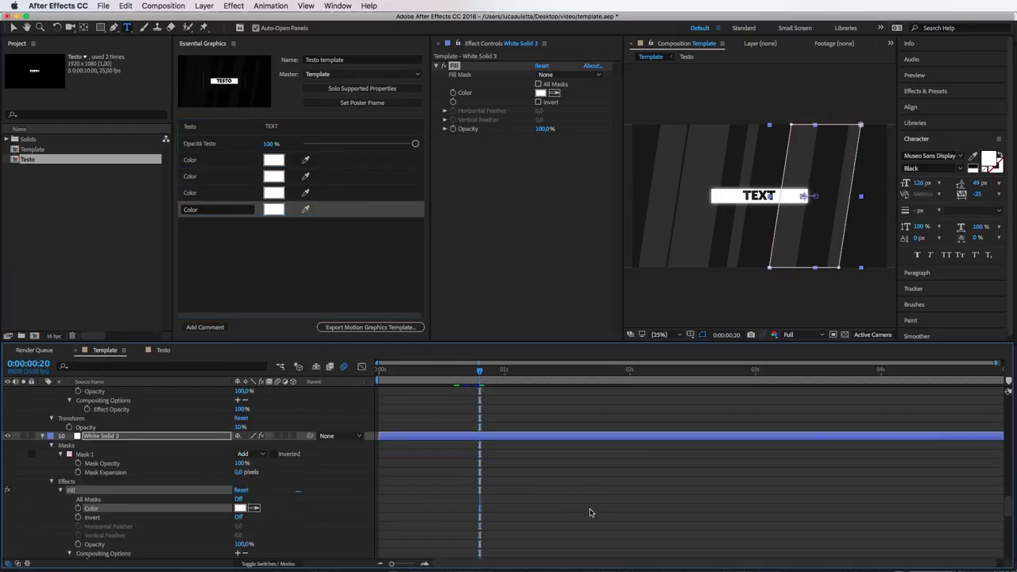
click(590, 512)
scroll(262, 524, down, 5)
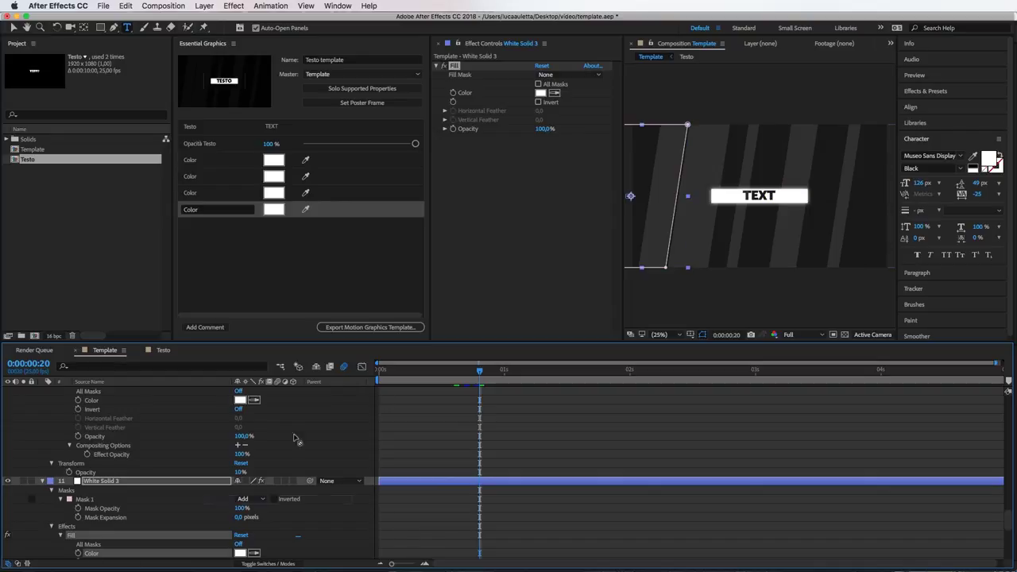
click(575, 442)
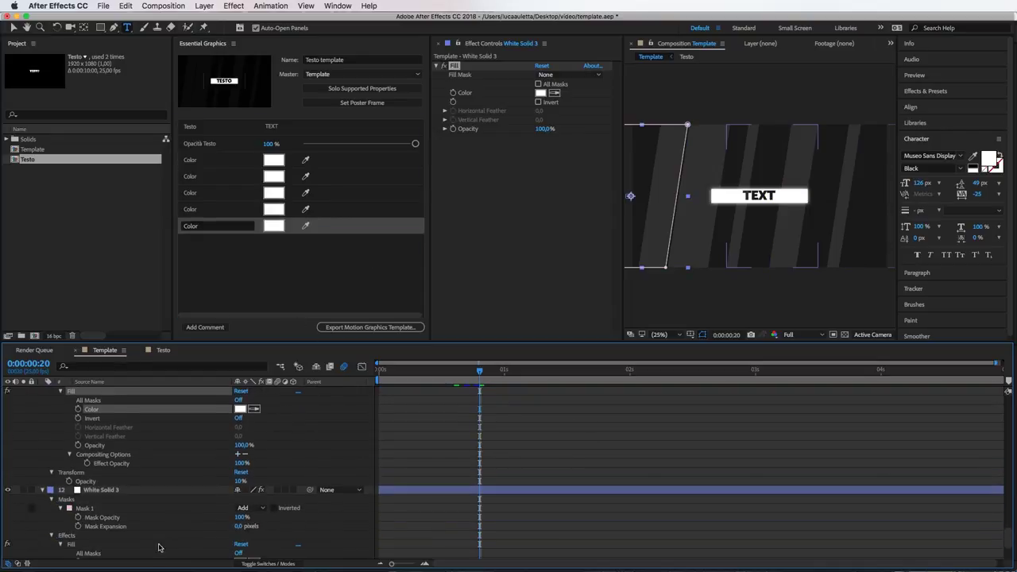
scroll(158, 548, down, 3)
drag(91, 535, 297, 254)
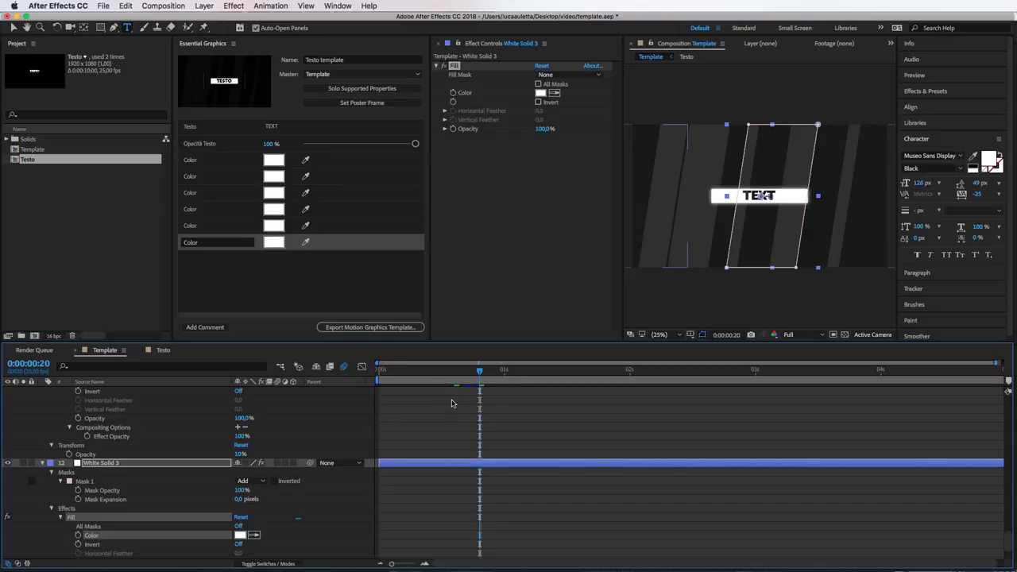
Scroll back up and select the first Color control in Essential Graphics
scroll(449, 403, down, 7)
scroll(473, 501, up, 2)
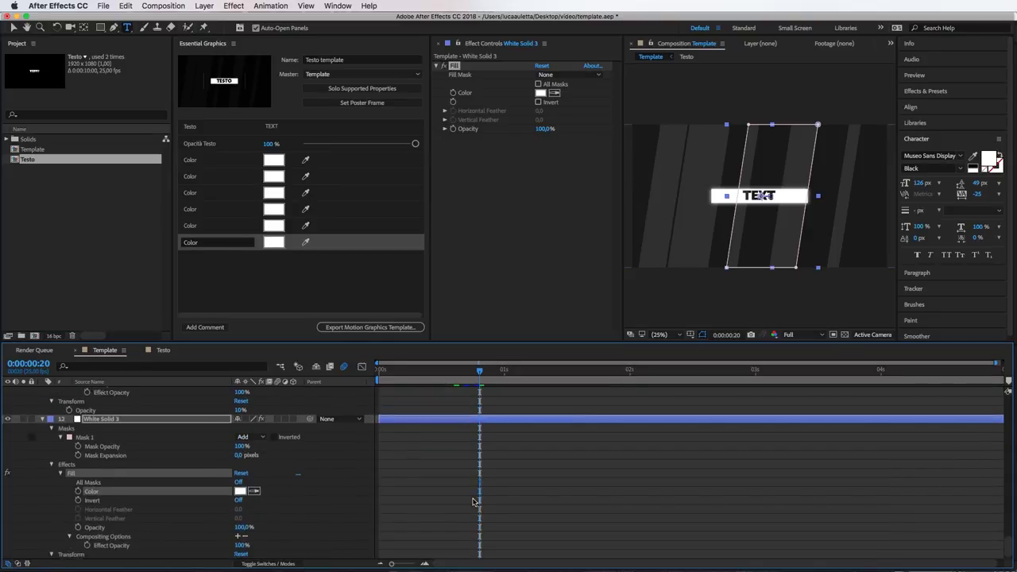
scroll(473, 501, up, 9)
click(205, 160)
Rename the first Color control 'Colore Background Element 1' and paste the name into the following controls
click(207, 161)
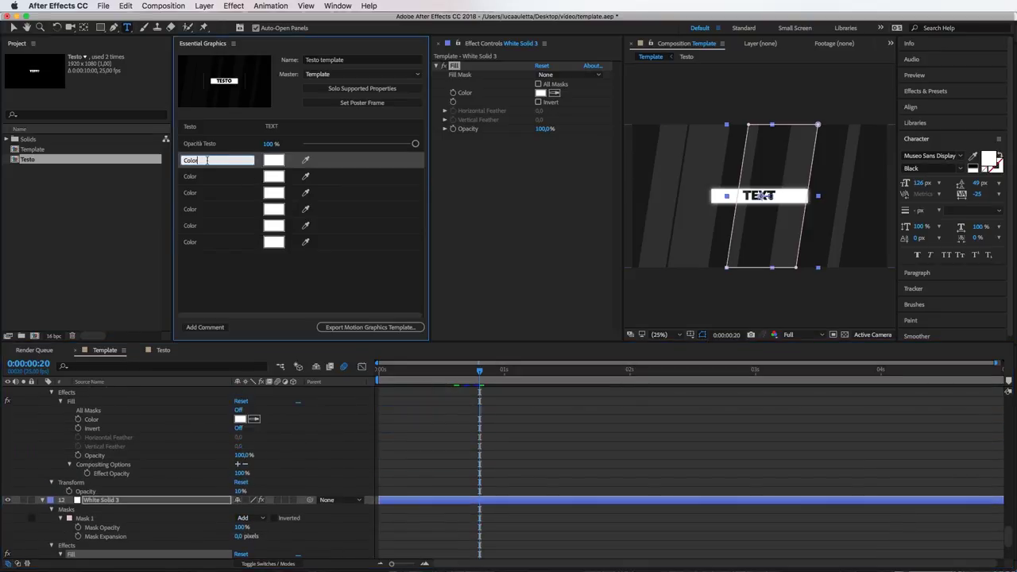
text(e)
text(ent)
text( 1)
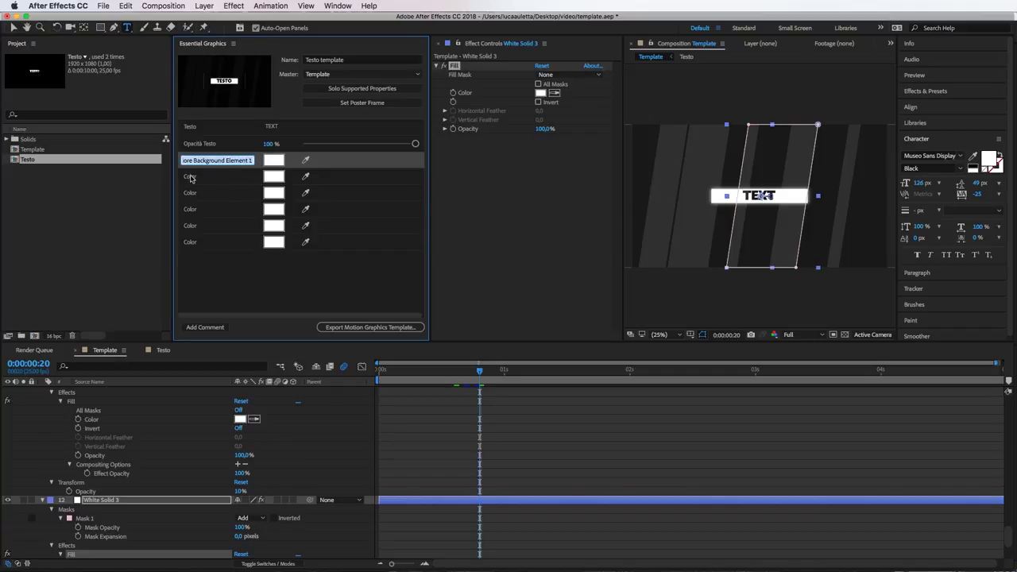
click(191, 176)
click(190, 176)
text(Colore Background Element 1)
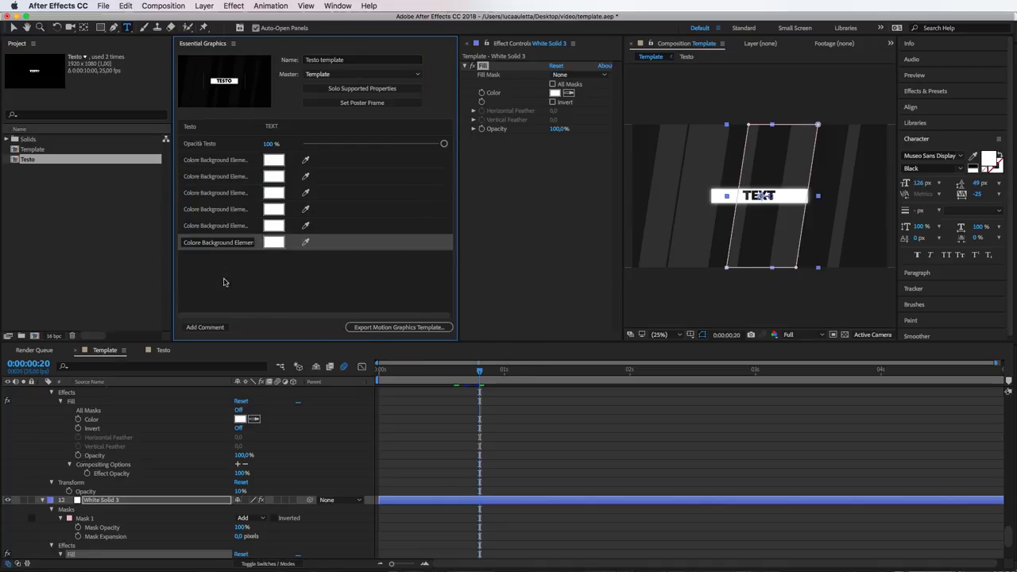
key(Return)
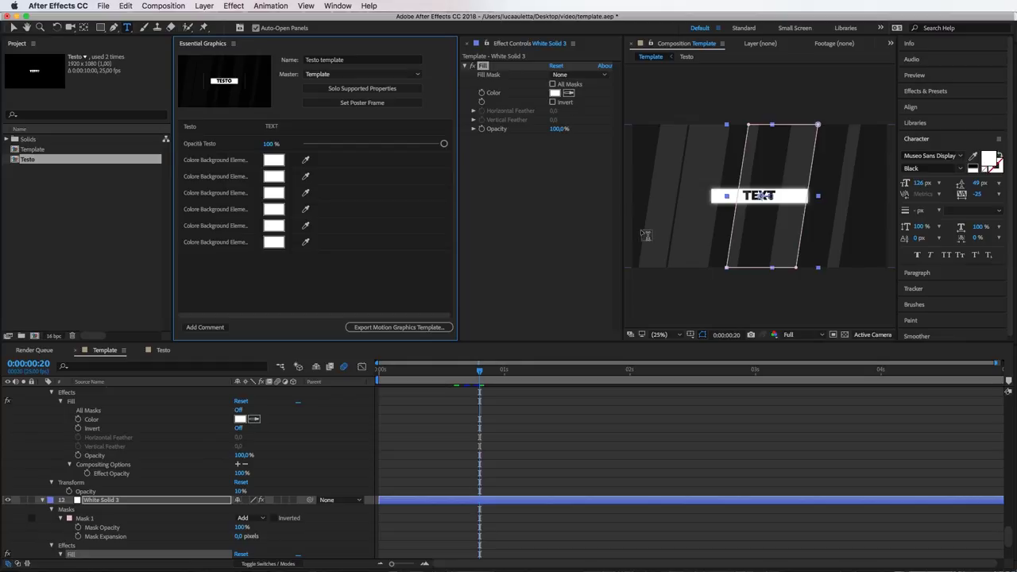
Scrub around the one-second mark and play the template animation
scroll(210, 470, down, 3)
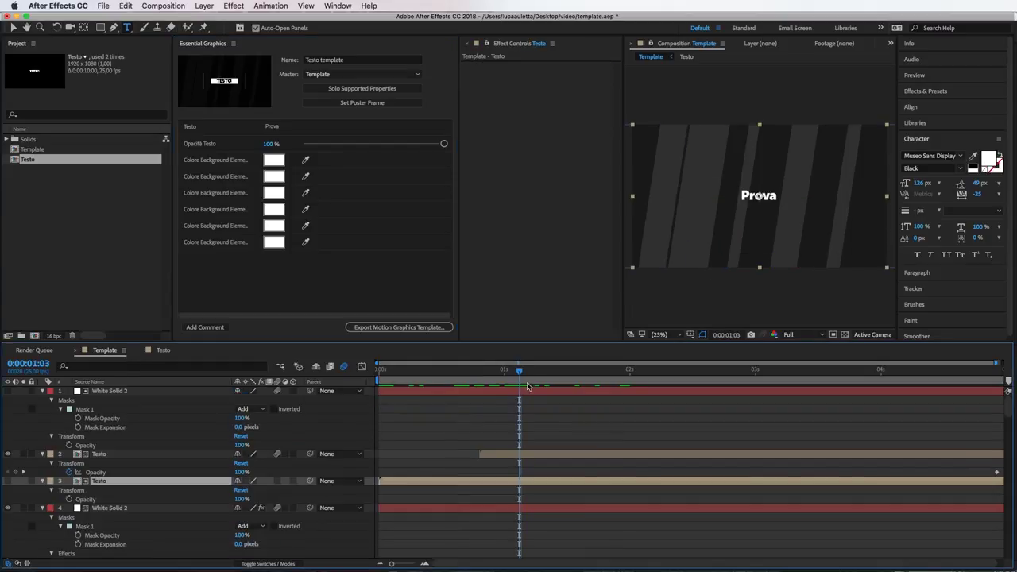
drag(519, 371, 550, 382)
key(space)
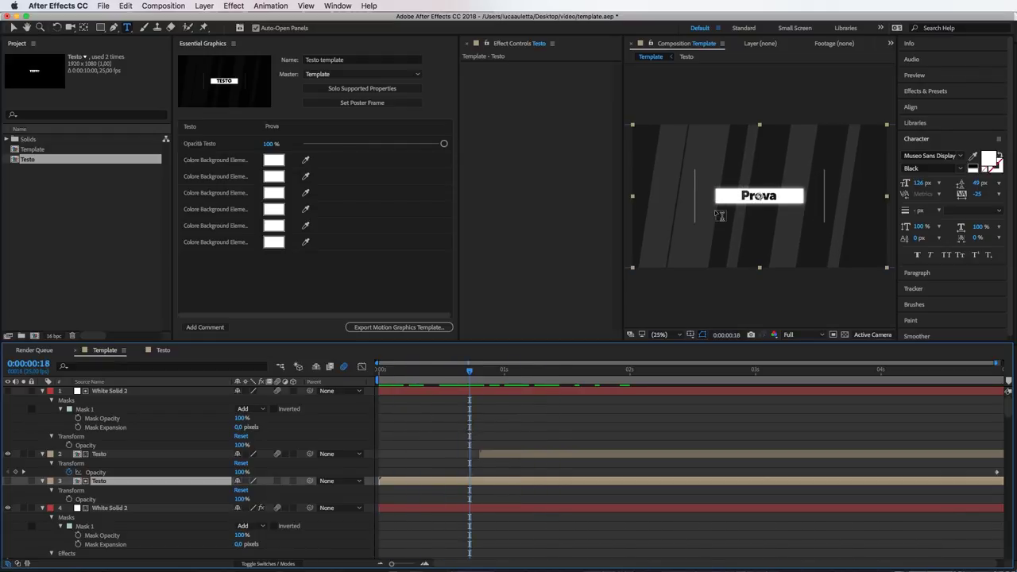
Undo the accidental empty text layer, return to the Selection tool, and review the template controls
click(796, 282)
key(ctrl+z)
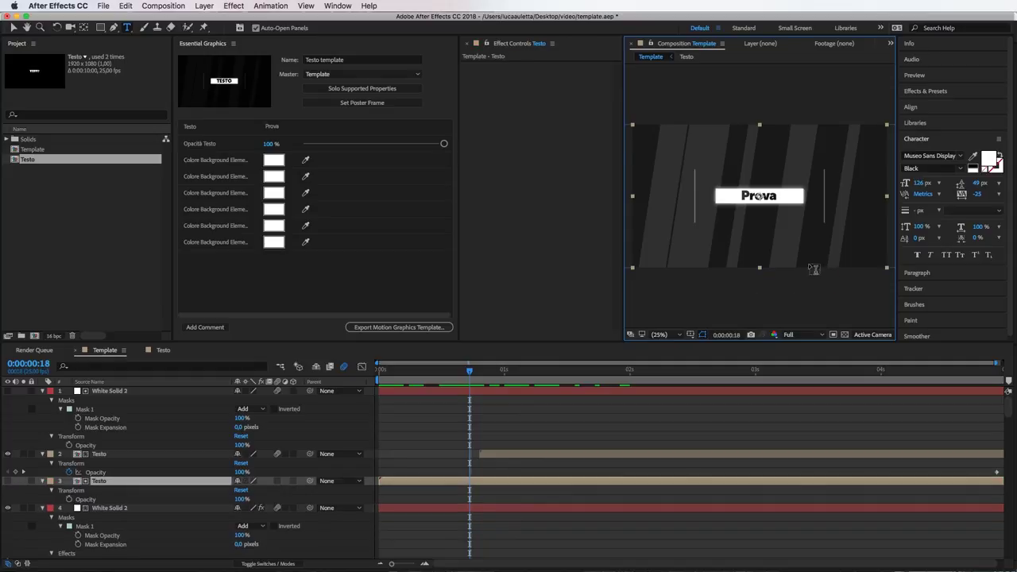
key(v)
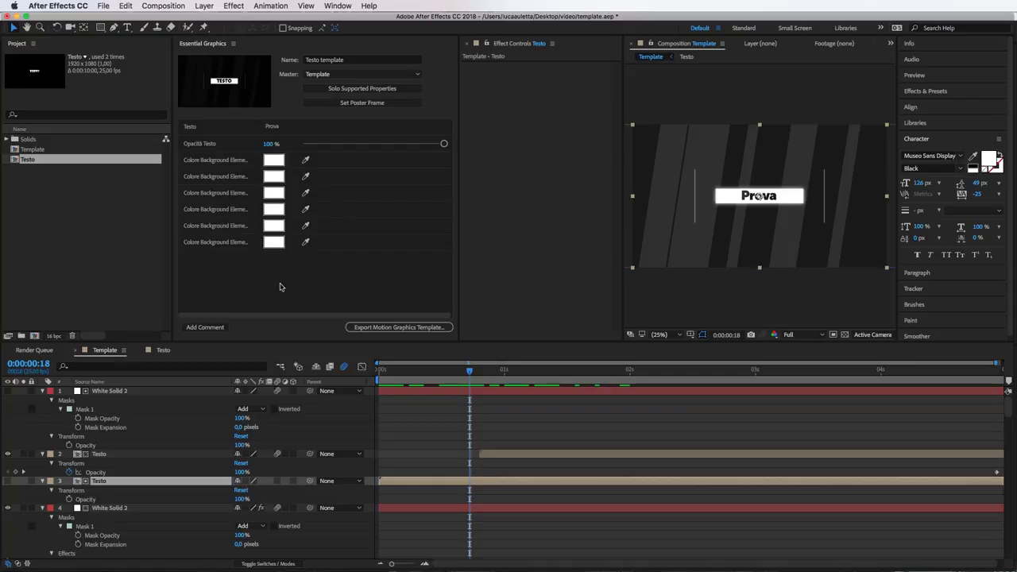
click(304, 289)
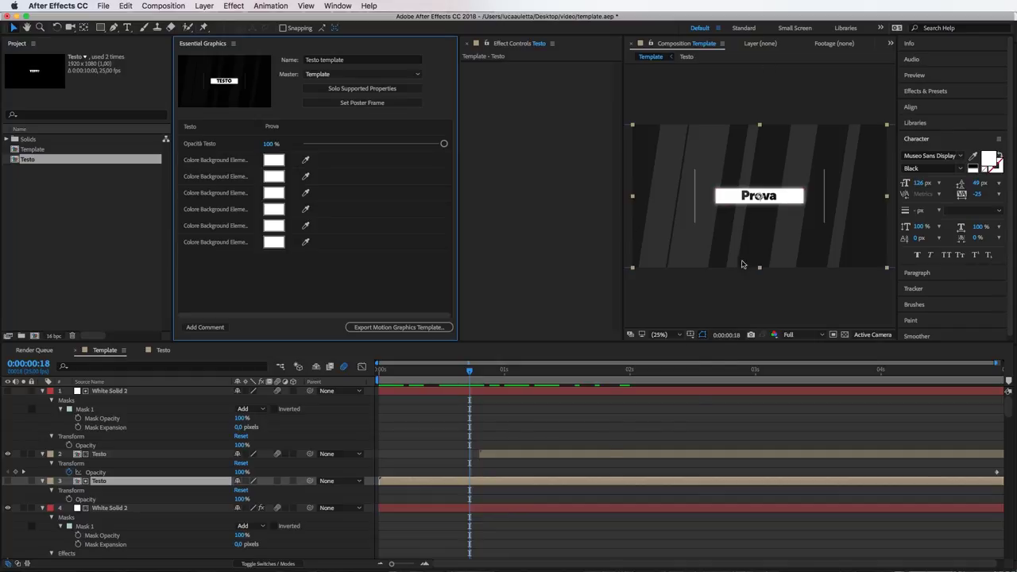
scroll(392, 510, down, 3)
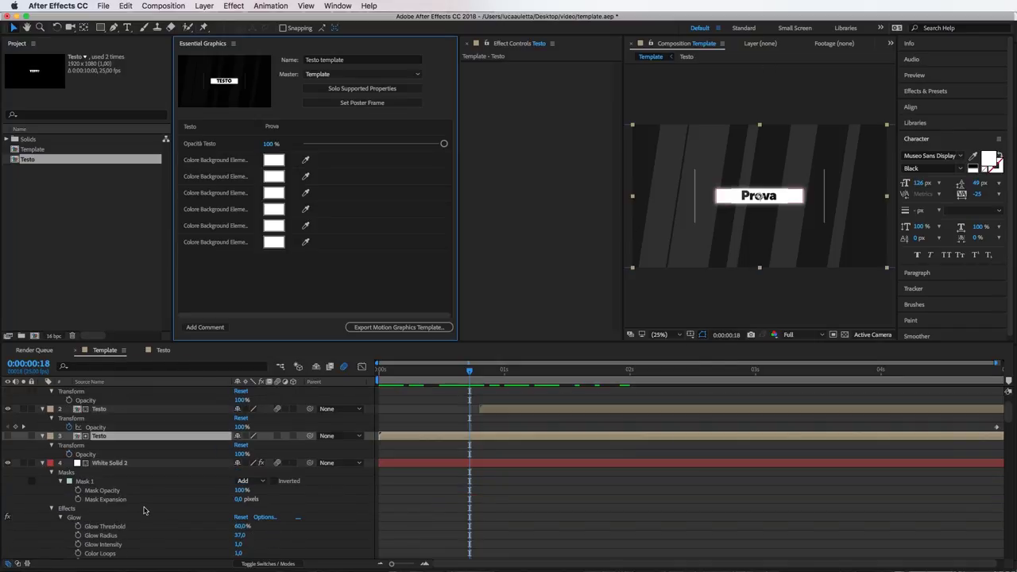
scroll(146, 510, down, 3)
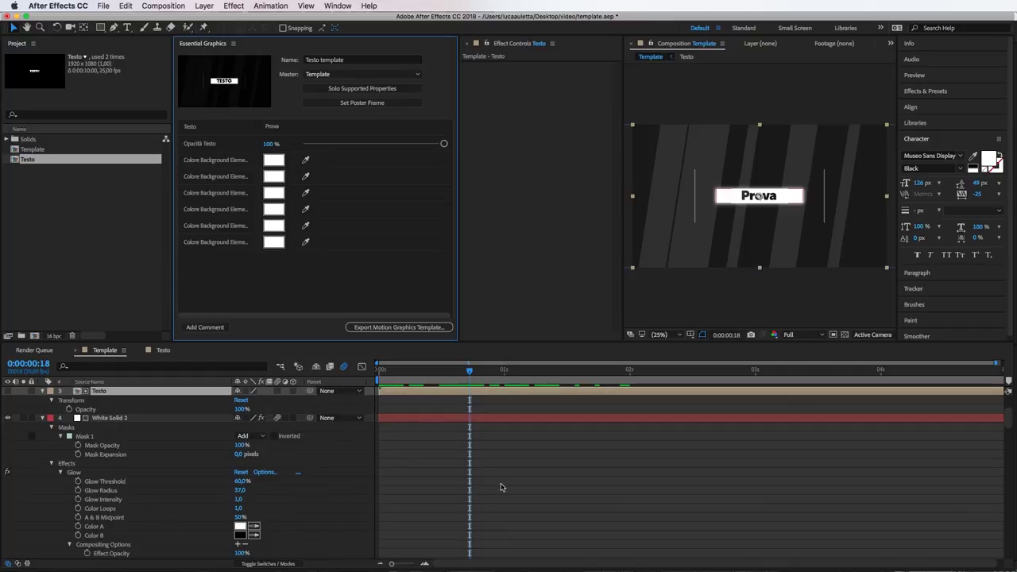
scroll(500, 487, up, 6)
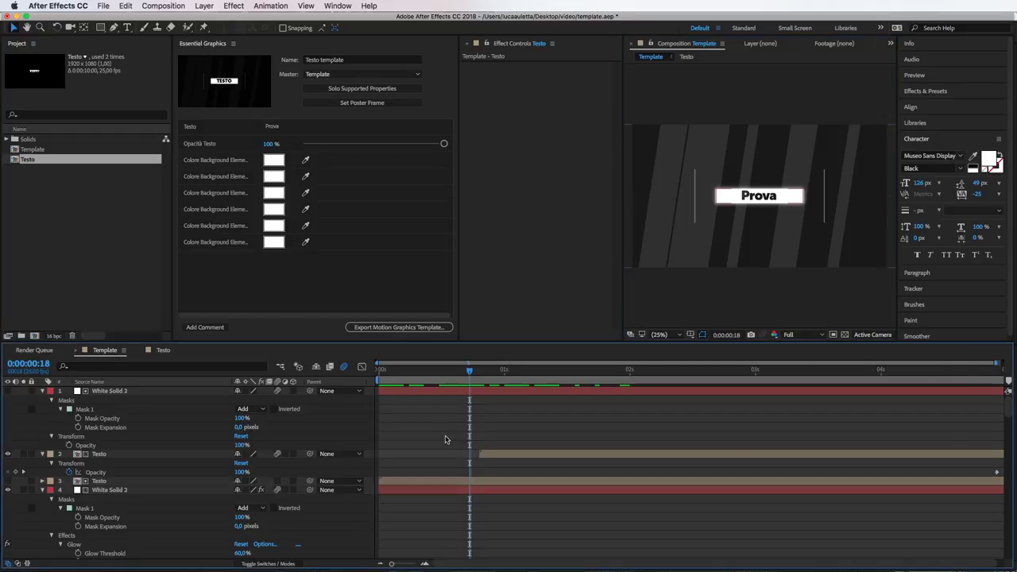
Add a Null Object to the Template composition and rename it 'controlli'
key(u)
key(u)
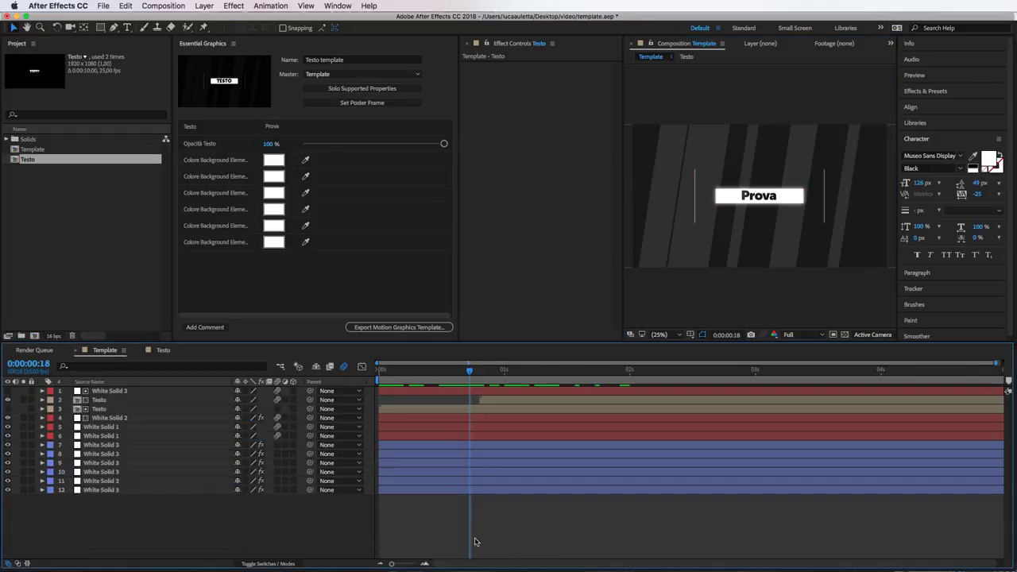
right_click(509, 524)
mouse_move(619, 532)
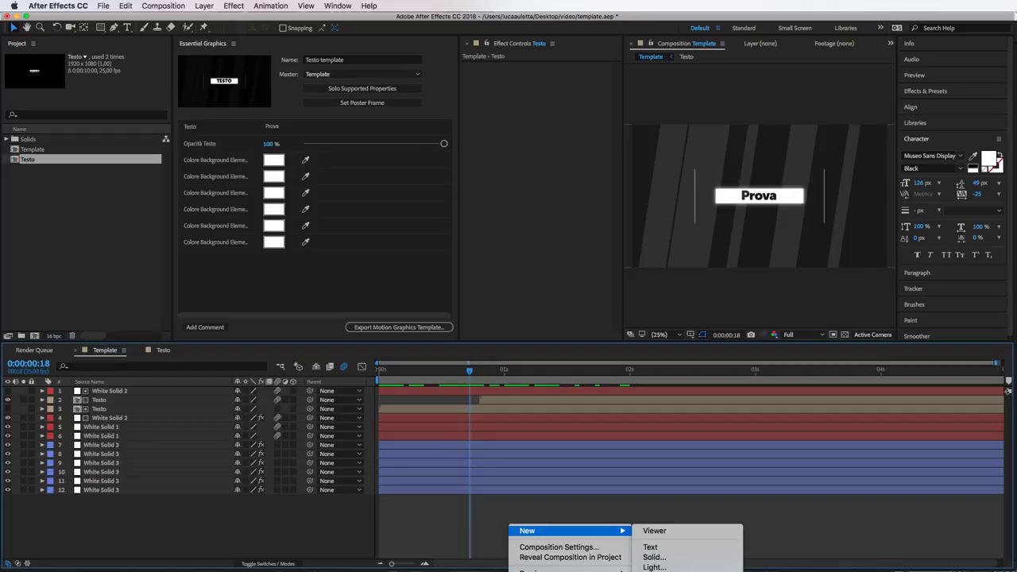
click(655, 570)
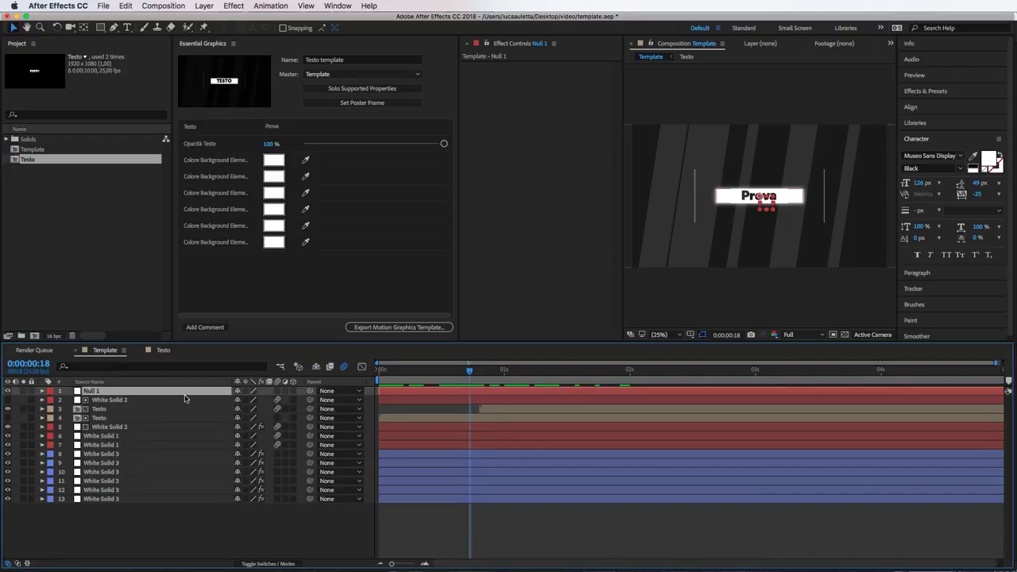
key(Return)
text(co)
text(i)
key(Return)
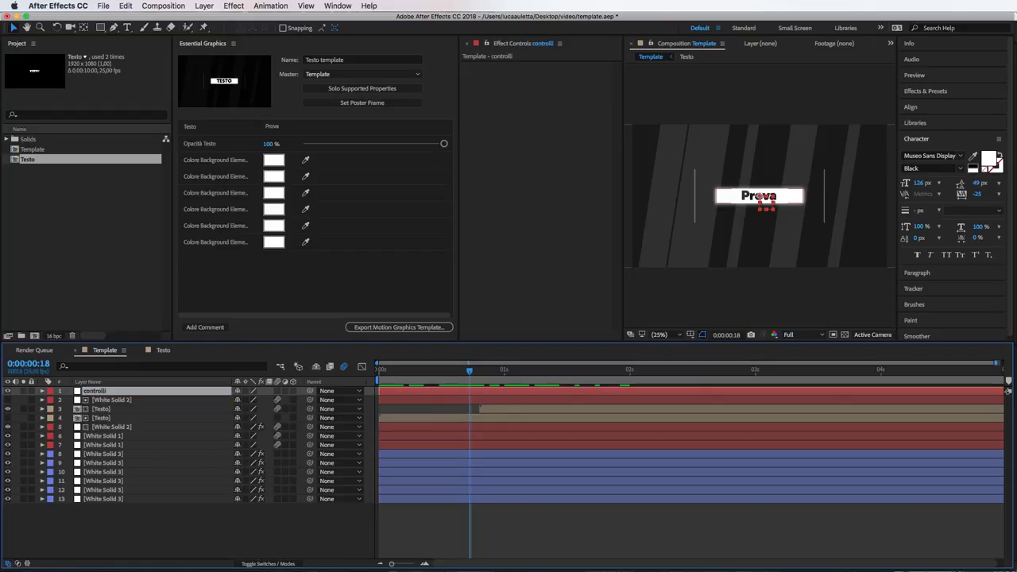
click(8, 391)
Search Effects & Presets for 'slider' and apply Slider Control to the controlli null
click(931, 95)
click(927, 106)
text(slider)
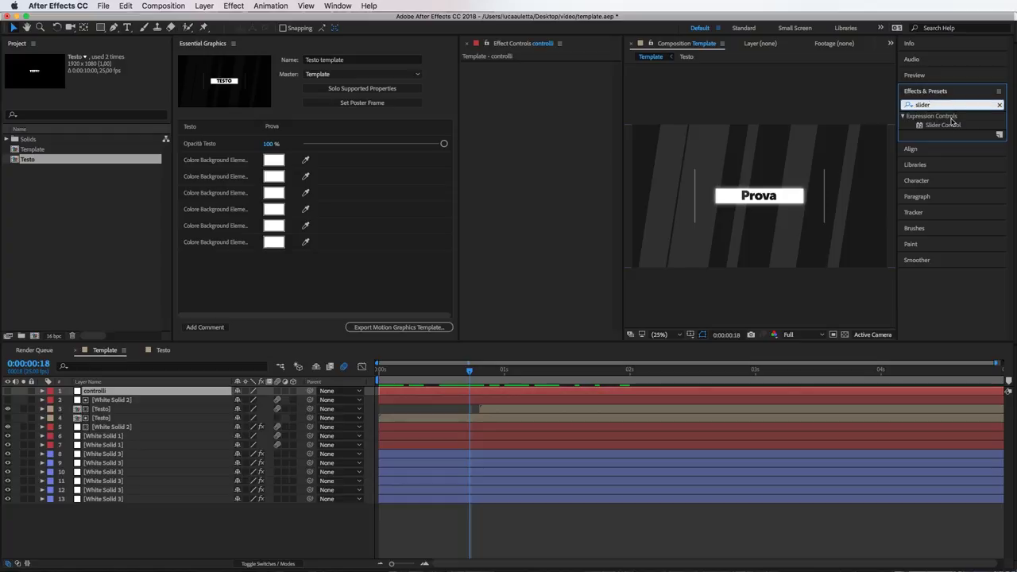
drag(938, 129, 531, 119)
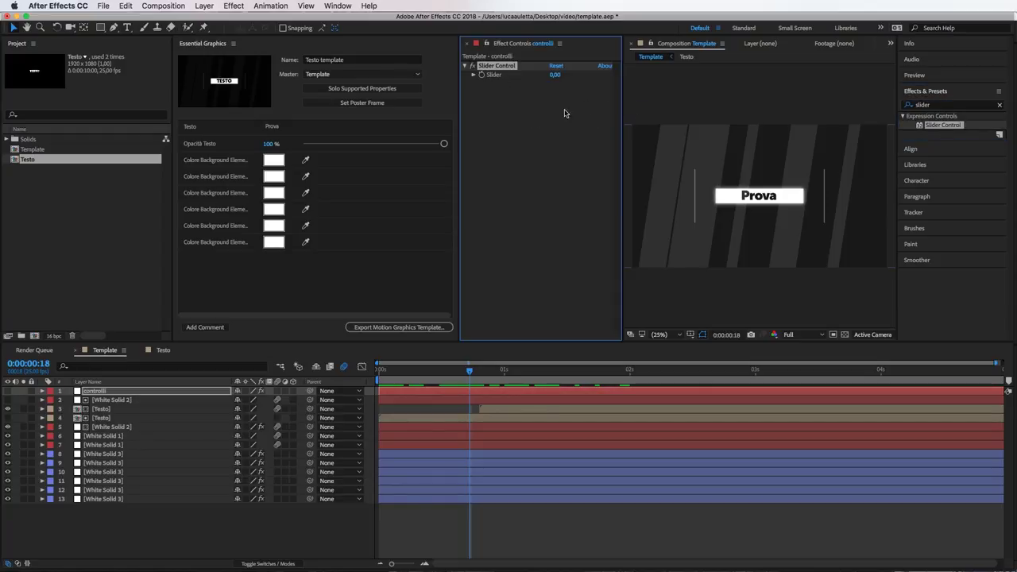
Test the Slider value by scrubbing it, then leave it at 0,00
mouse_move(554, 75)
mouse_down()
mouse_move(502, 80)
mouse_move(602, 86)
mouse_up()
click(556, 74)
text(0)
key(Return)
drag(554, 75, 382, 81)
key(ctrl+z)
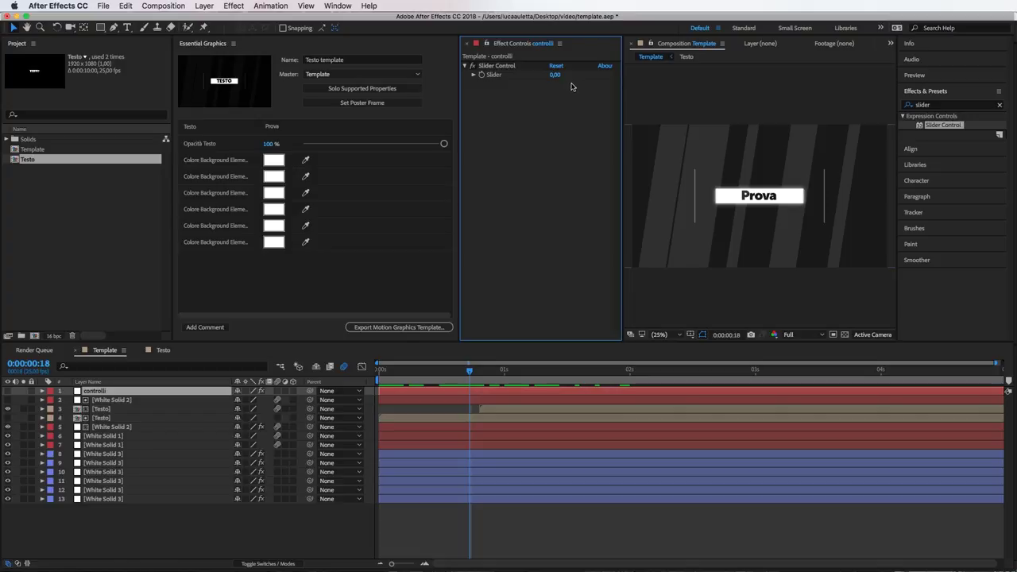
Twirl down controlli's Effects > Slider Control to show the Slider property in the timeline
right_click(576, 446)
click(523, 533)
click(532, 528)
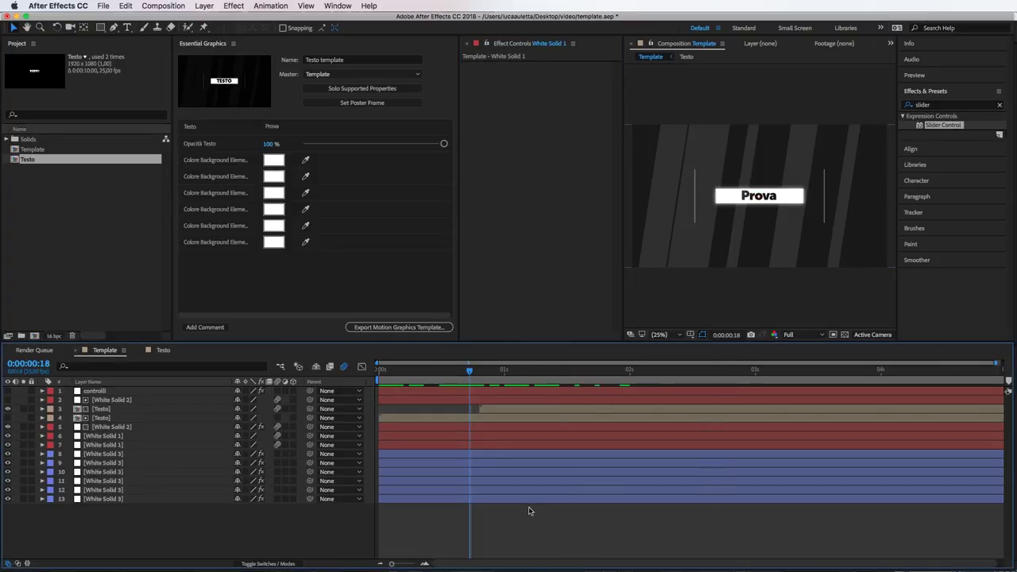
click(425, 391)
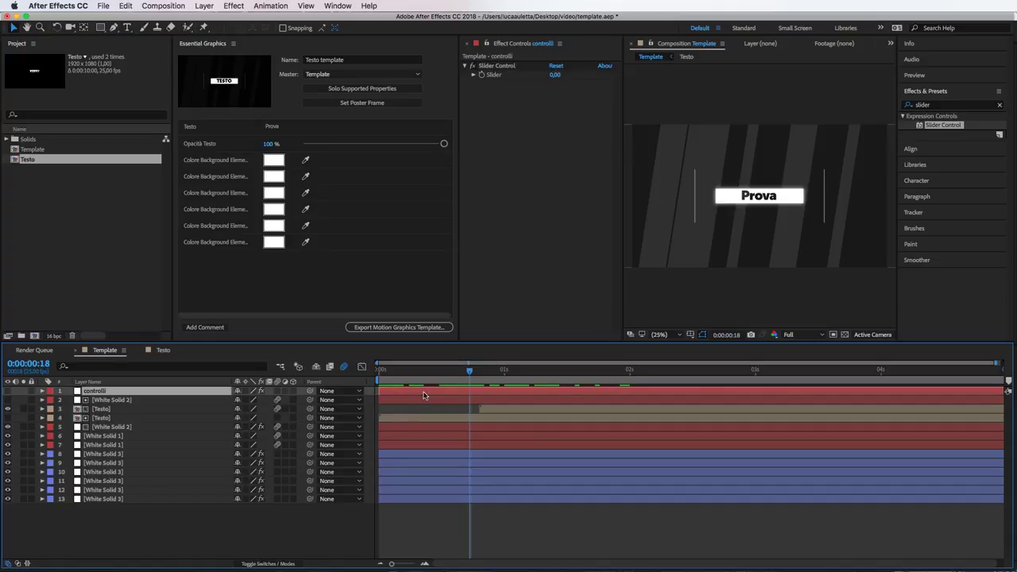
click(43, 392)
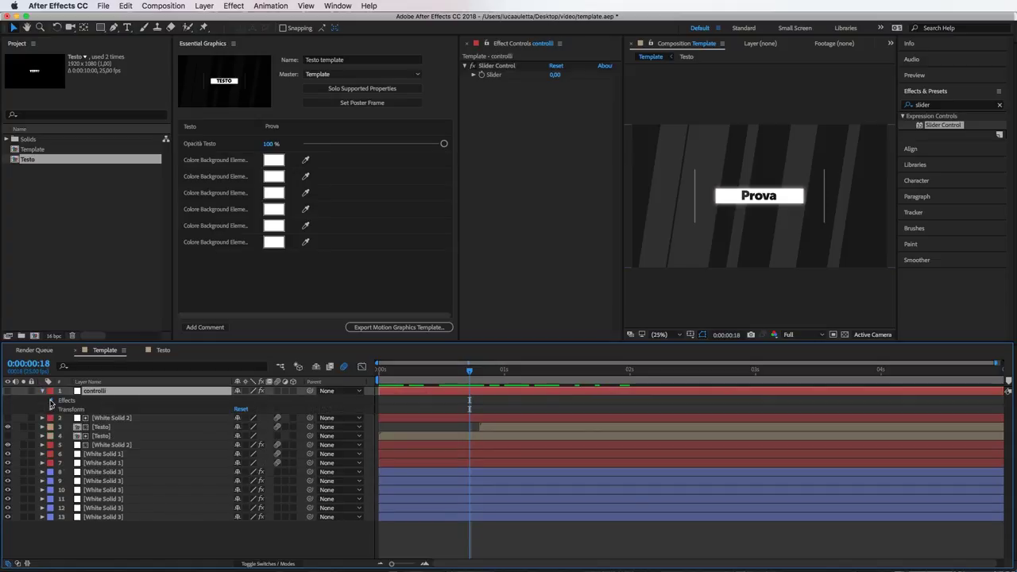
click(51, 402)
click(60, 409)
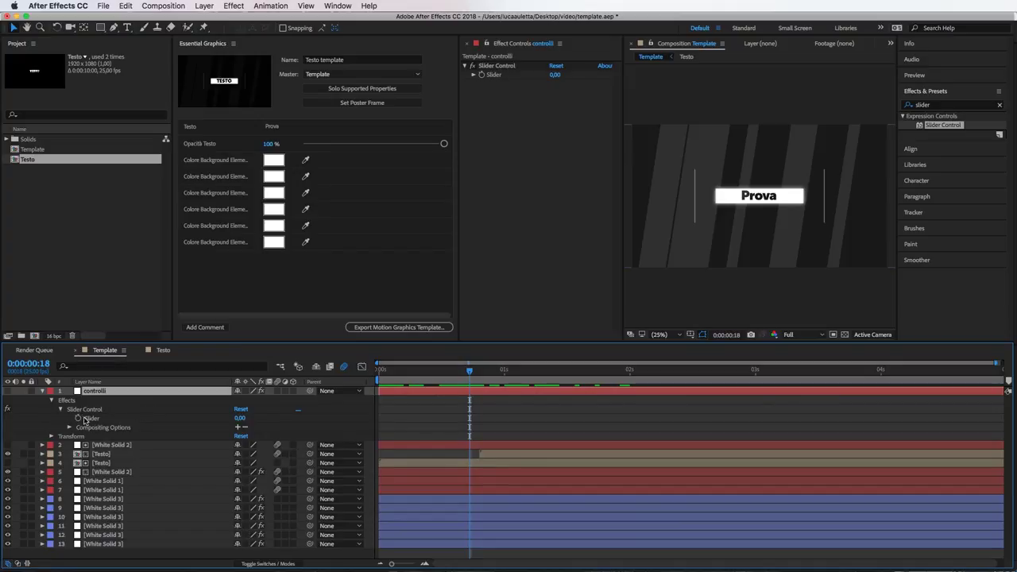
Set the Opacity of all six White Solid 3 layers to 100%
click(413, 499)
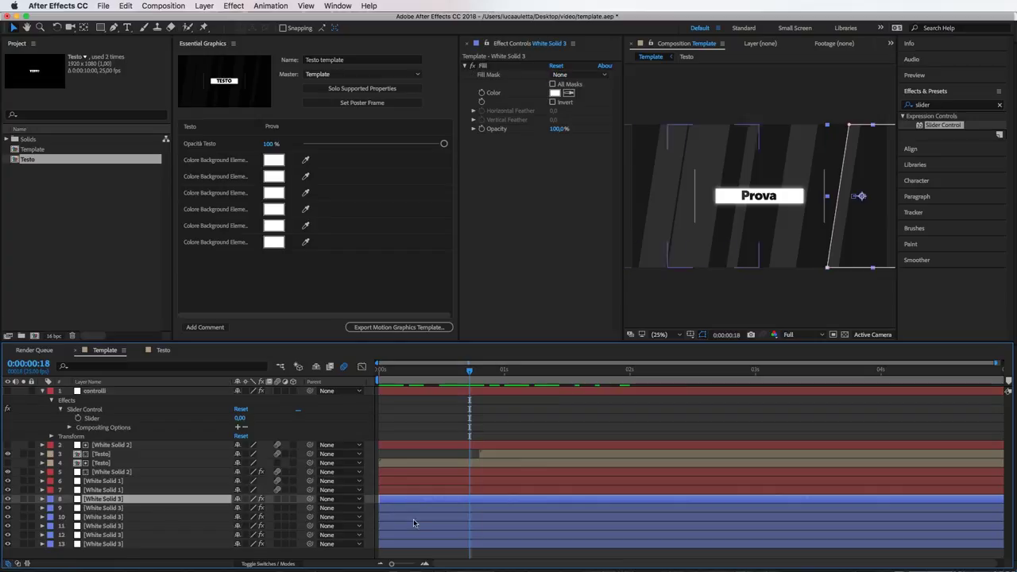
shift+click(411, 545)
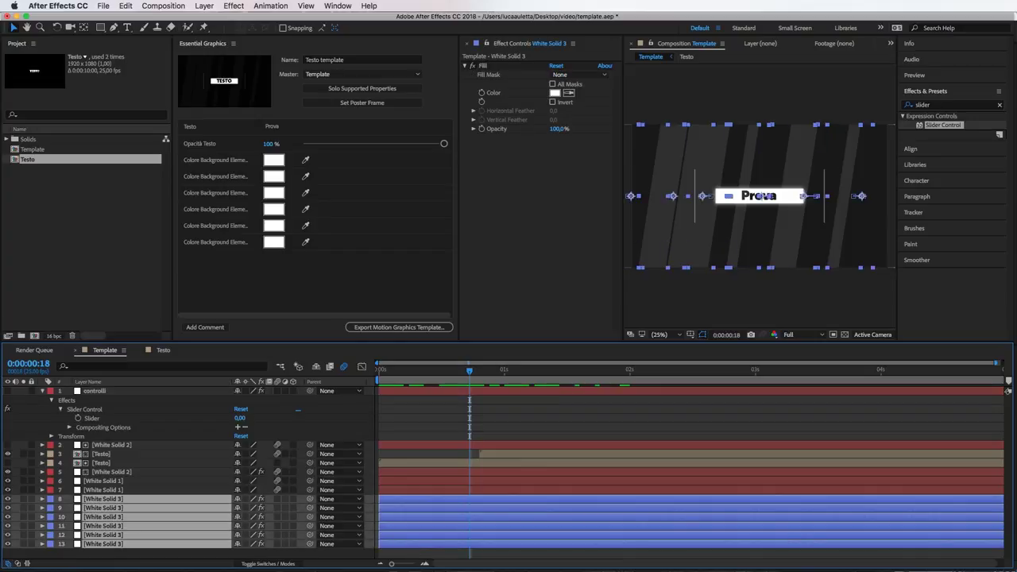
key(t)
scroll(397, 540, down, 2)
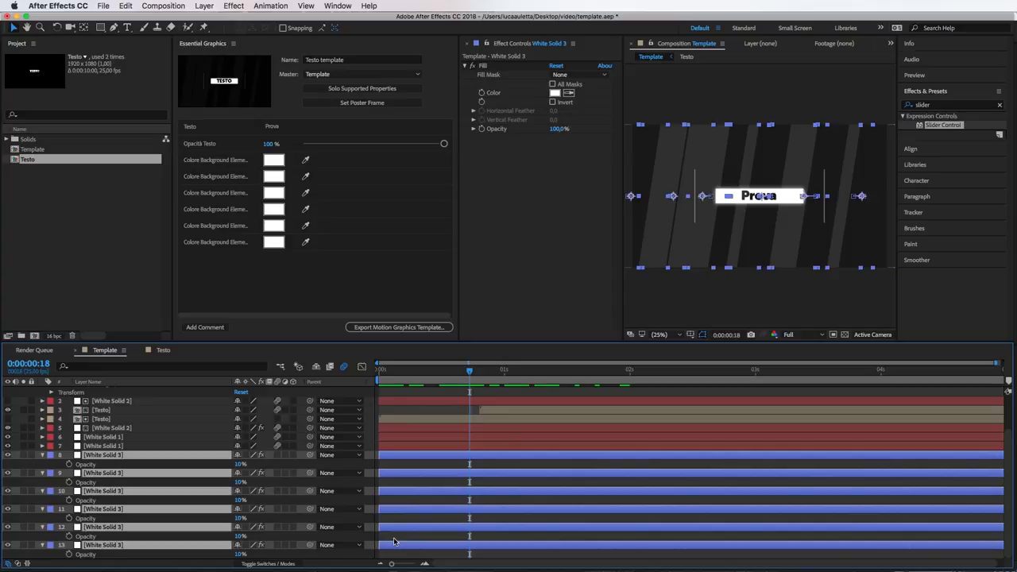
click(240, 464)
text(100)
key(Return)
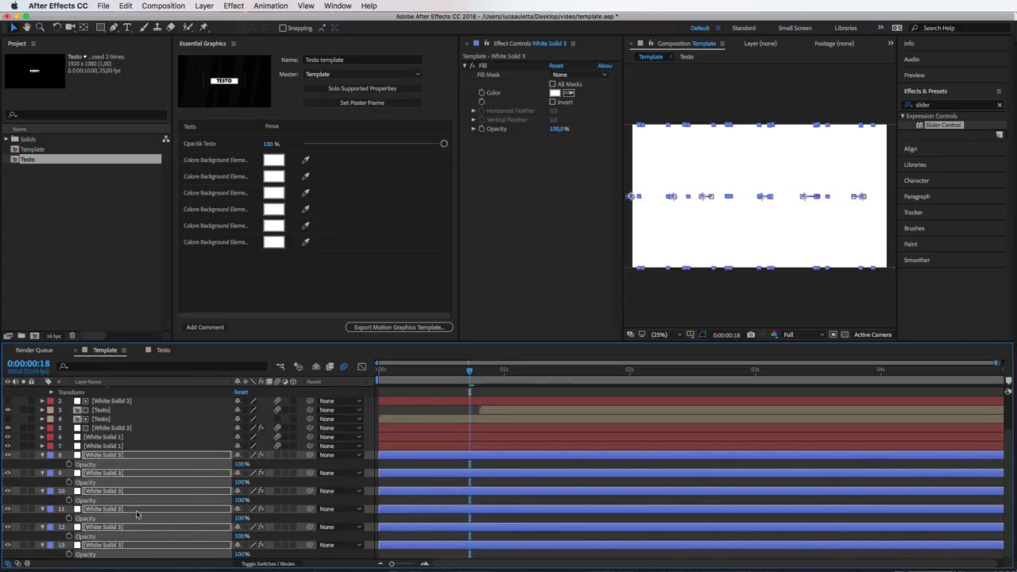
Add an Opacity expression on layer 8 and set the controlli Slider to 100
alt+click(69, 464)
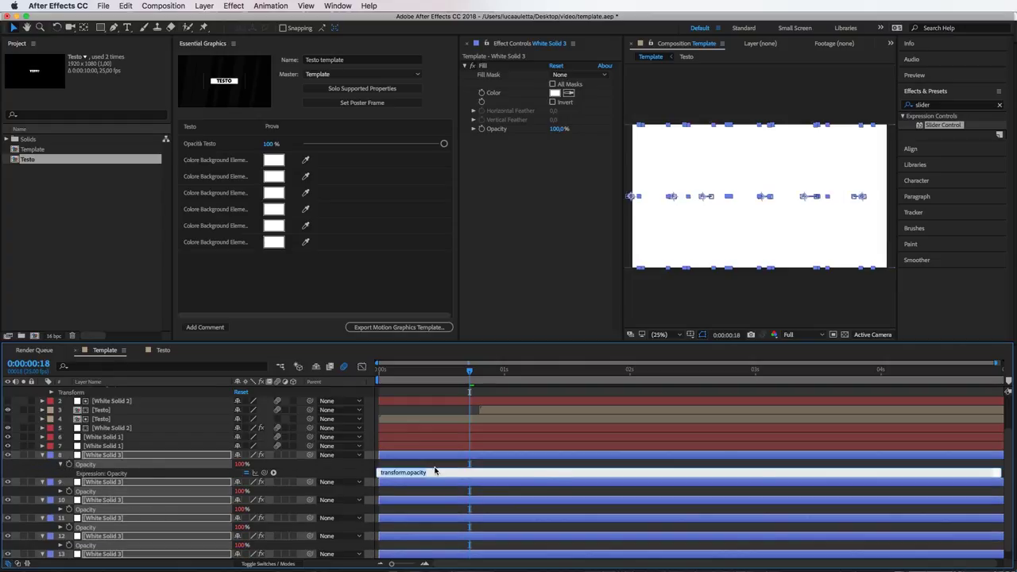
click(307, 477)
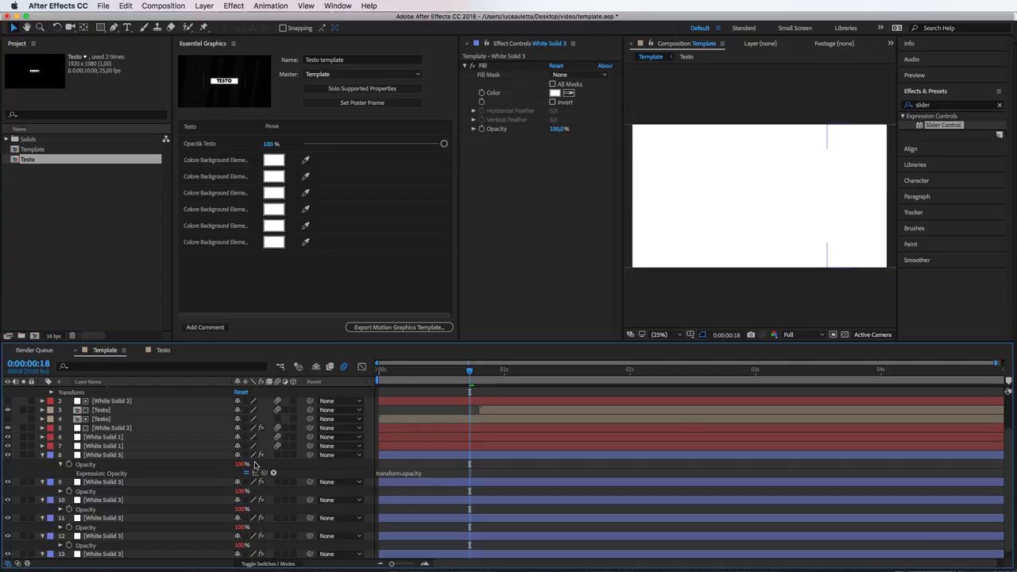
click(385, 474)
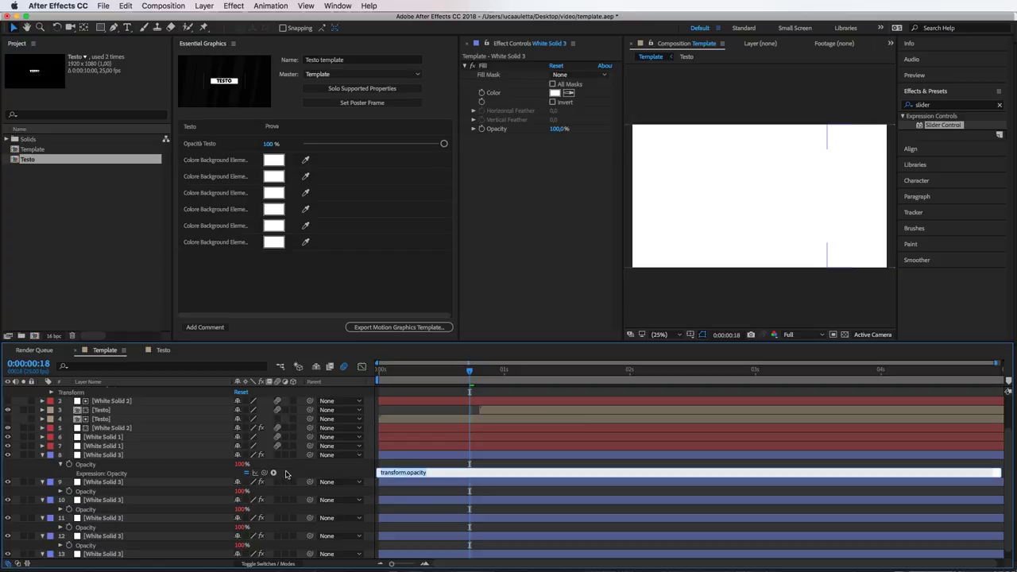
scroll(267, 476, up, 1)
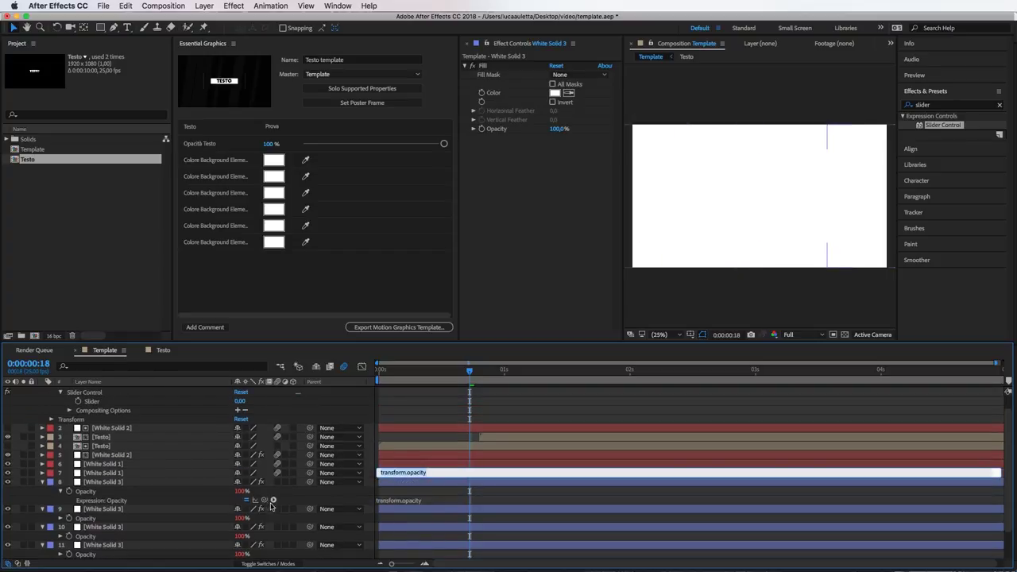
scroll(263, 509, up, 1)
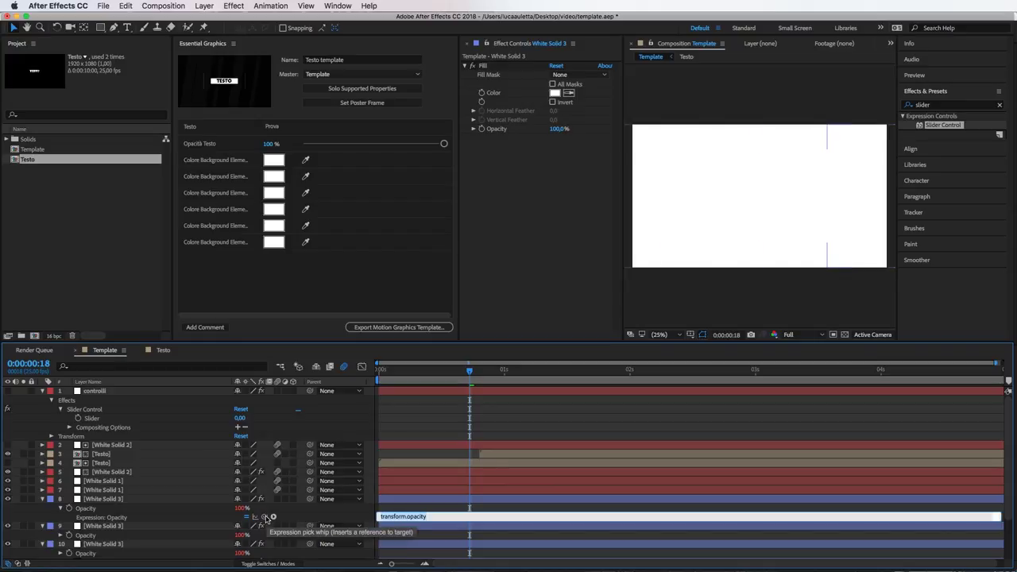
drag(263, 521, 239, 418)
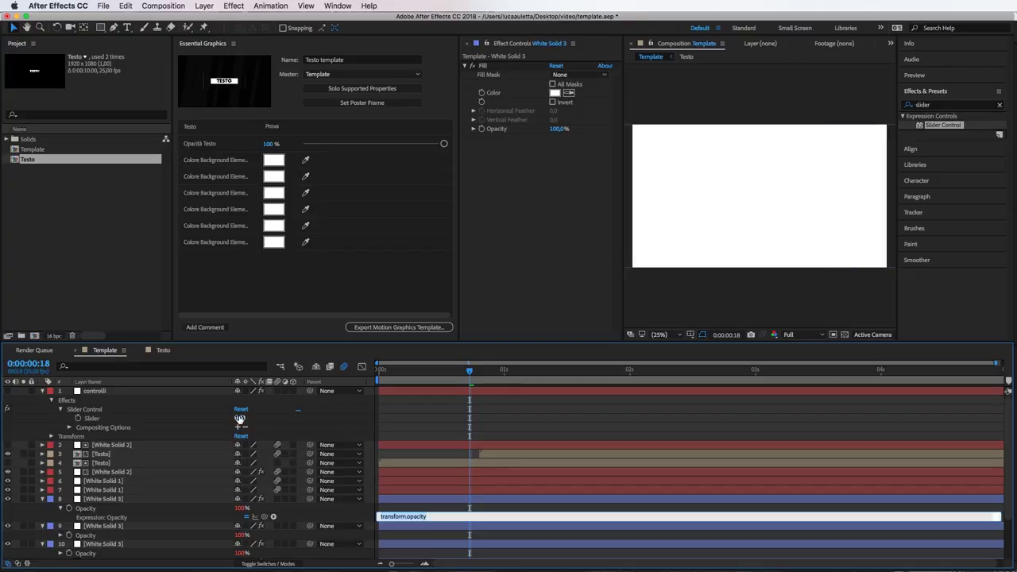
click(241, 418)
text(100)
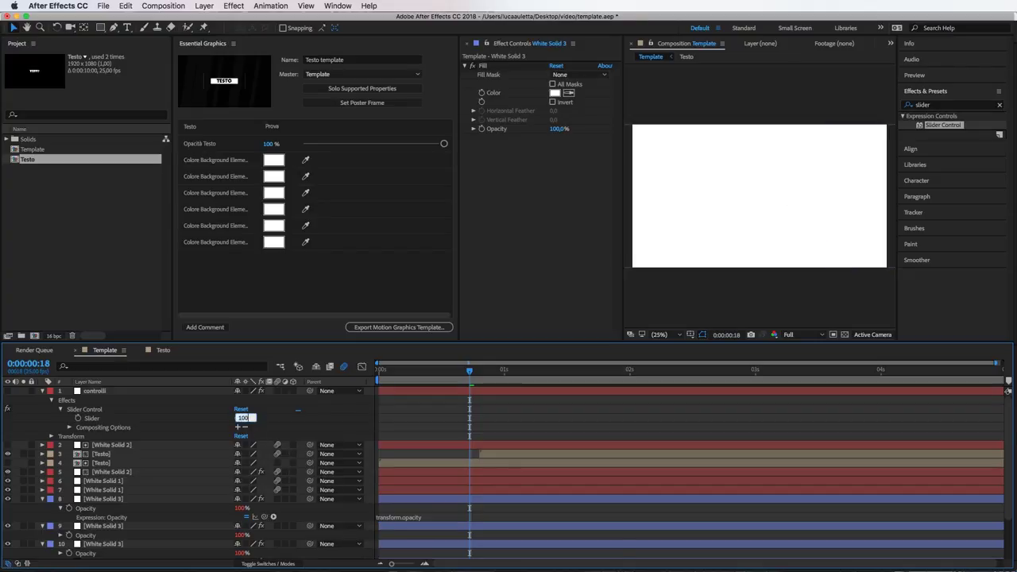
key(Return)
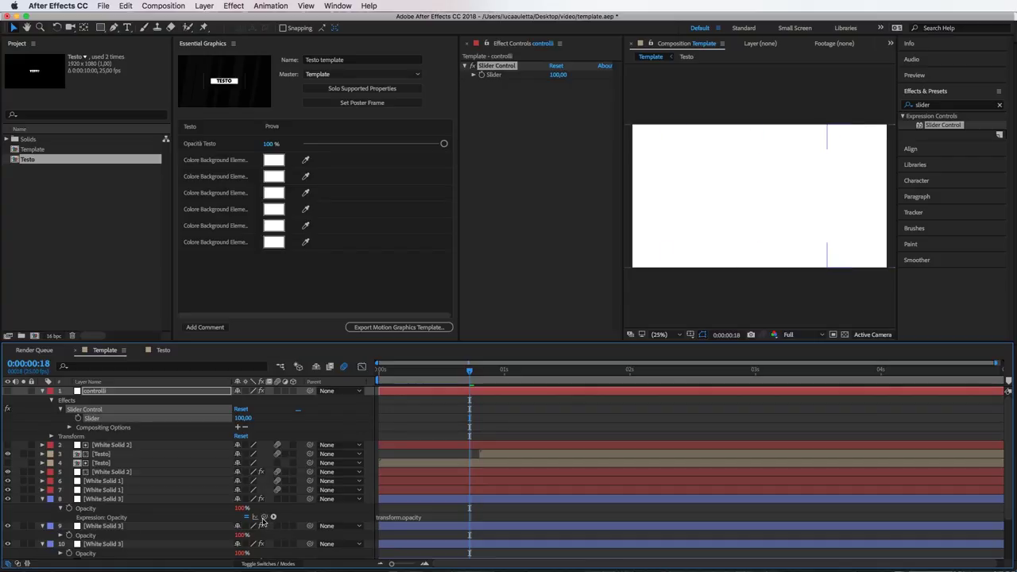
Pick-whip layer 8's Opacity expression to the controlli Slider, then add layer 9's expression
mouse_move(264, 517)
mouse_down()
mouse_move(251, 420)
mouse_move(184, 418)
mouse_up()
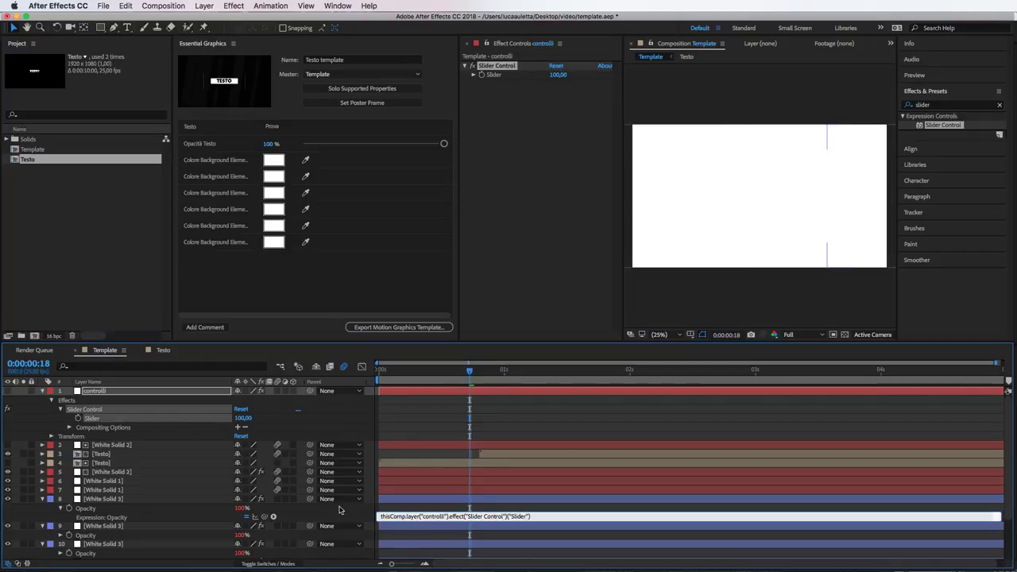
key(Return)
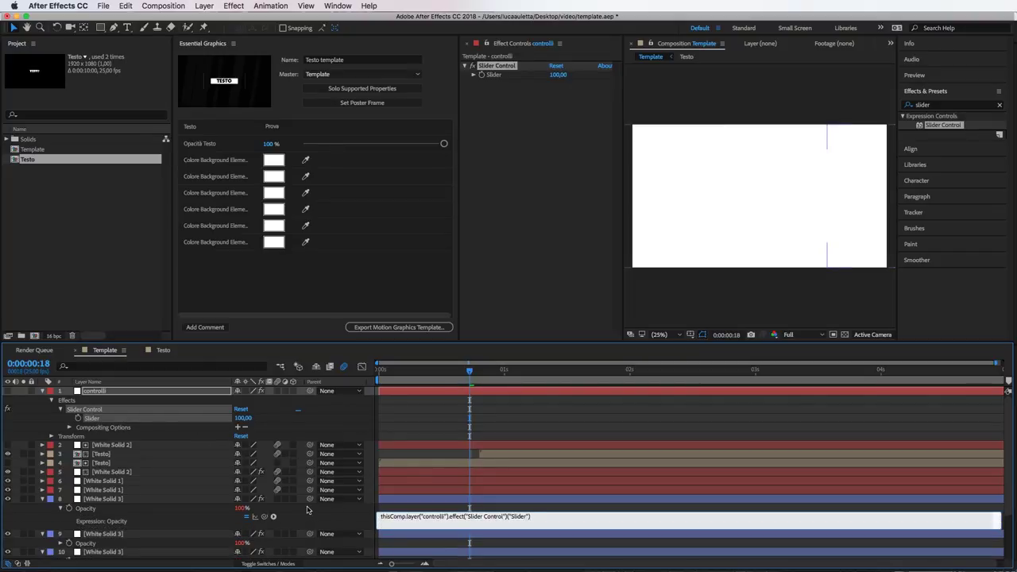
scroll(103, 484, down, 2)
double_click(104, 473)
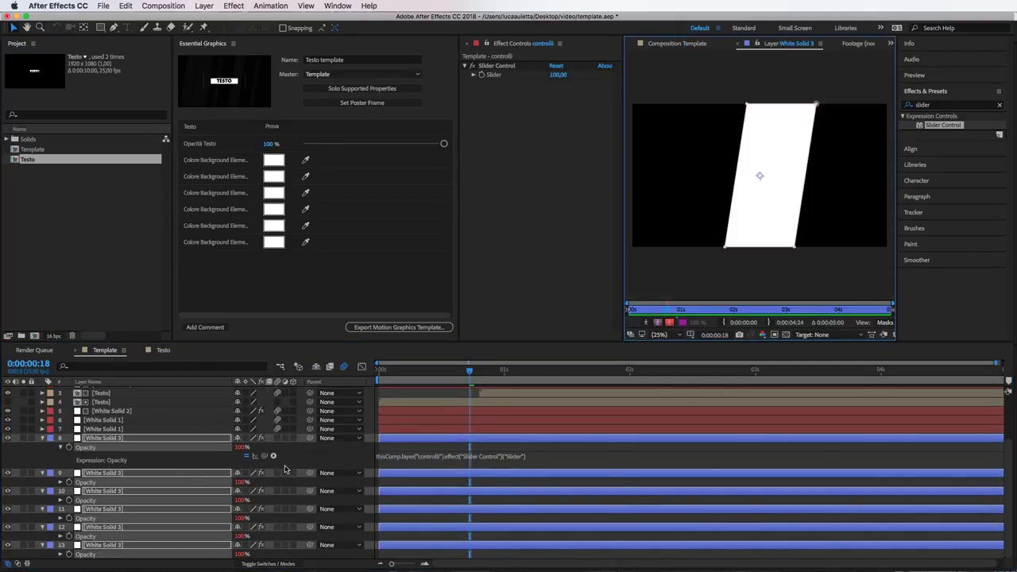
alt+click(69, 482)
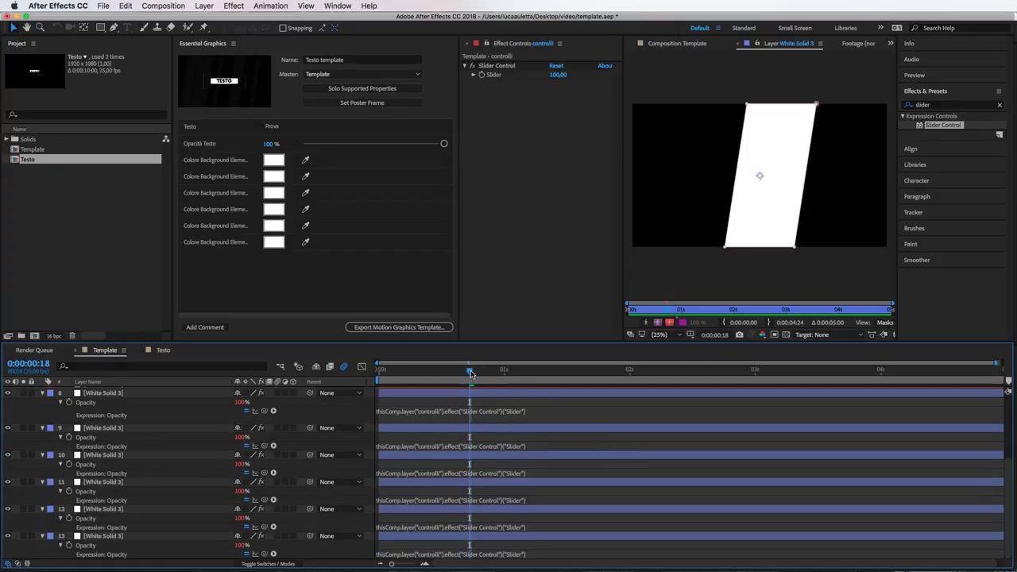
drag(471, 373, 550, 385)
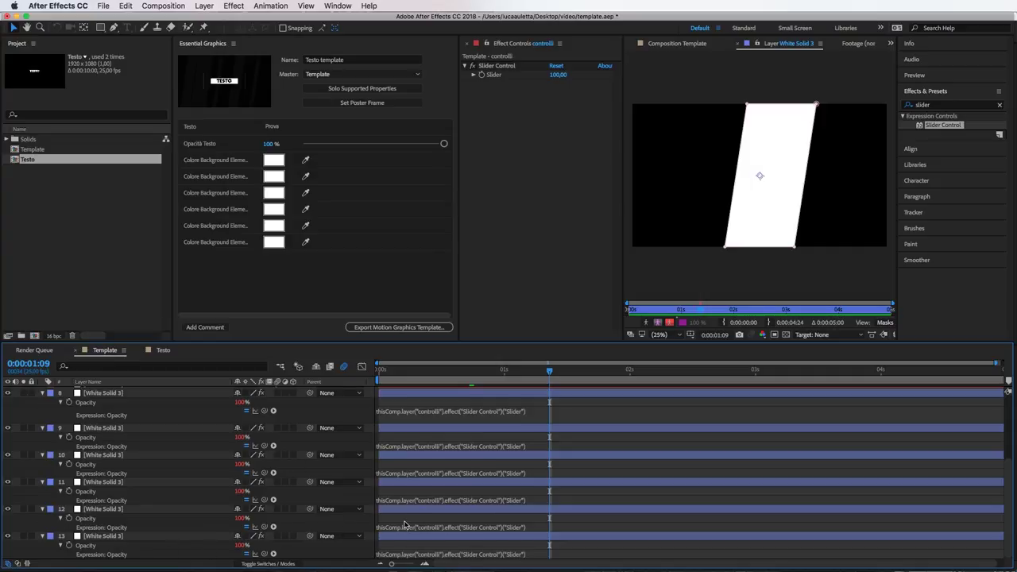
Set the controlli Slider to 10 so the background stripes dim to 10% opacity
scroll(404, 525, up, 5)
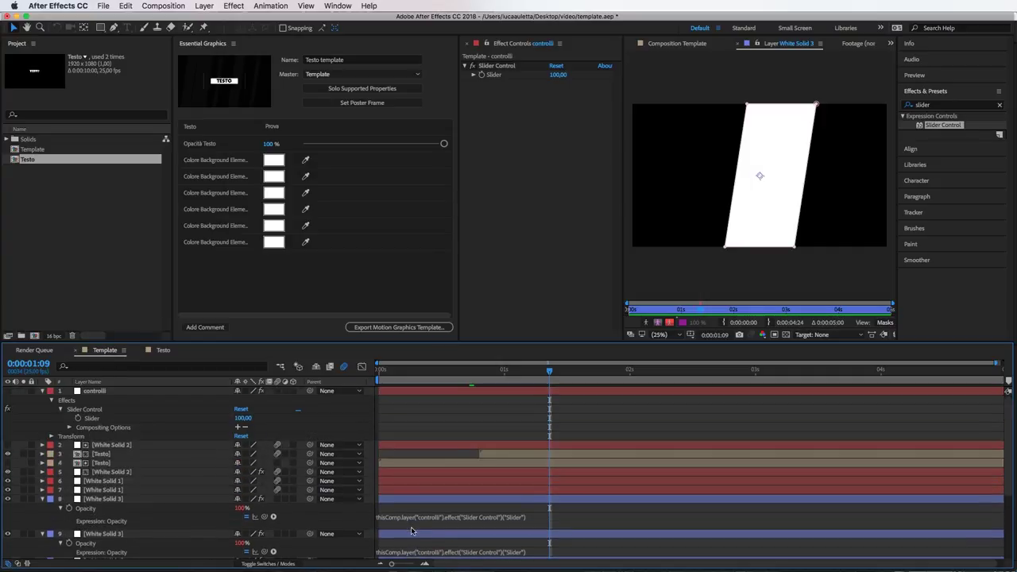
click(92, 419)
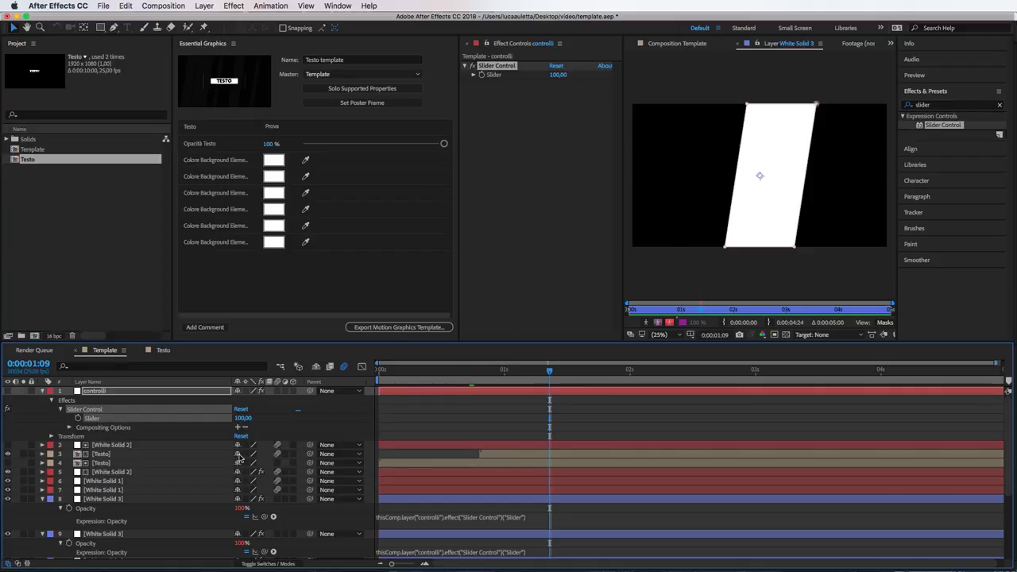
click(675, 45)
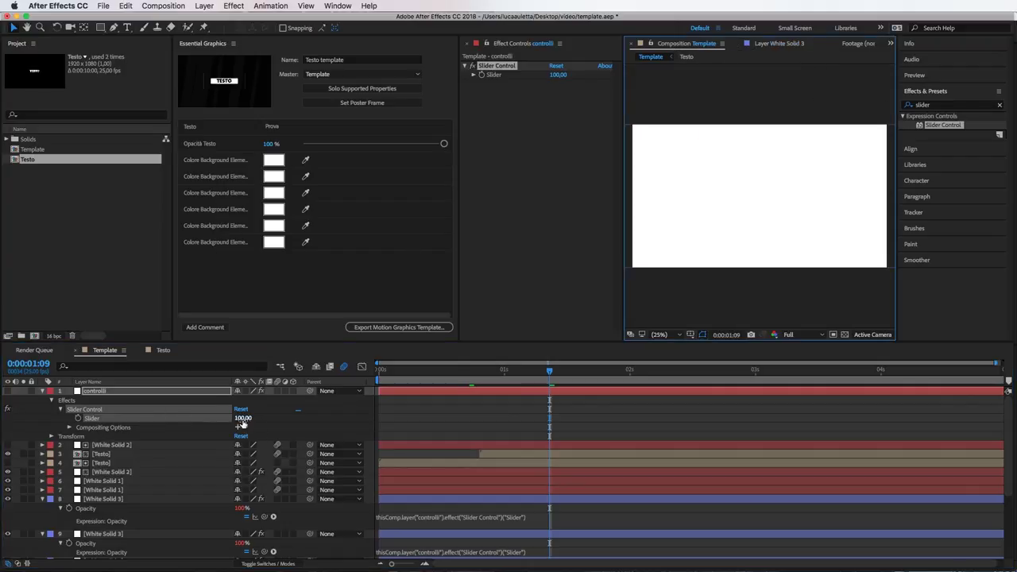
drag(242, 418, 201, 419)
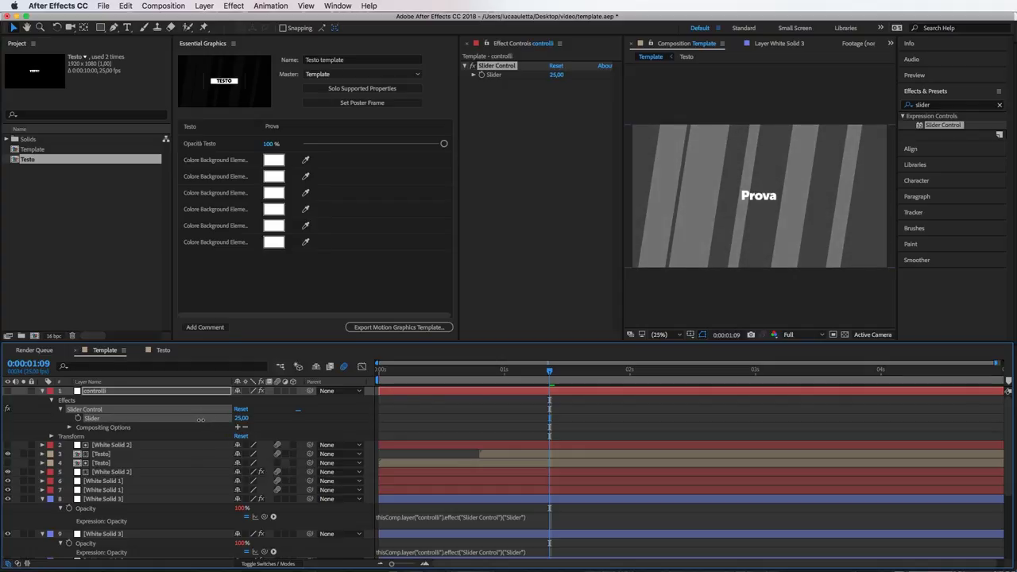
mouse_move(201, 420)
mouse_down()
mouse_move(190, 421)
mouse_move(203, 421)
mouse_up()
click(563, 76)
click(559, 75)
text(10)
key(Return)
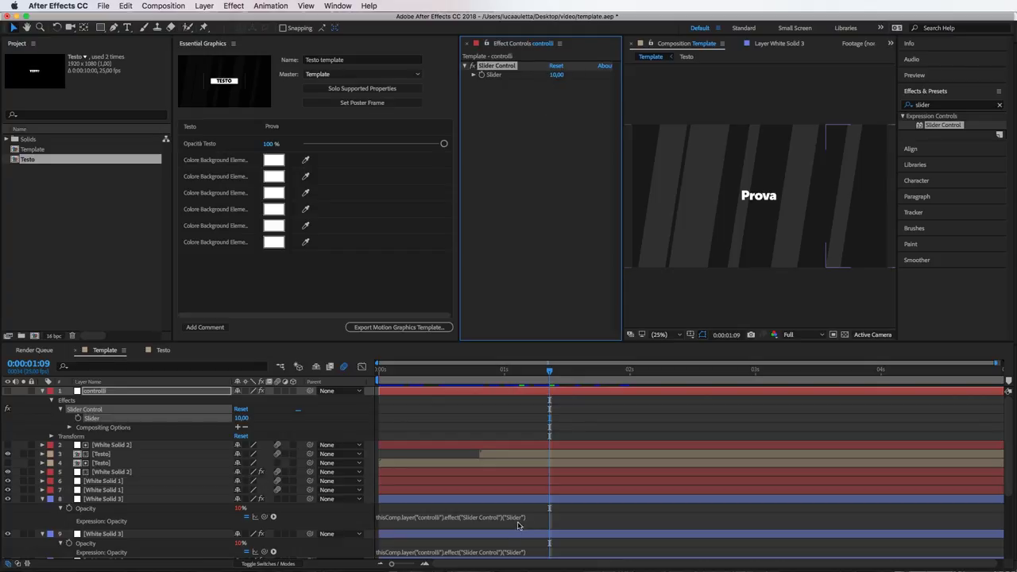
Turn on Solo Supported Properties in the Essential Graphics panel
scroll(255, 485, down, 2)
scroll(256, 489, down, 1)
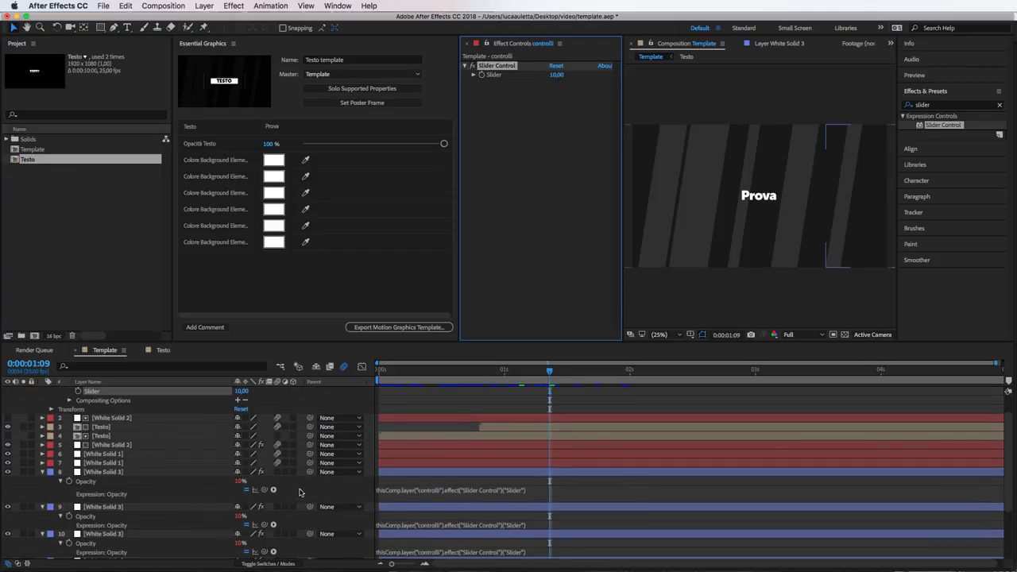
scroll(256, 489, down, 3)
scroll(256, 489, down, 3)
scroll(290, 486, down, 2)
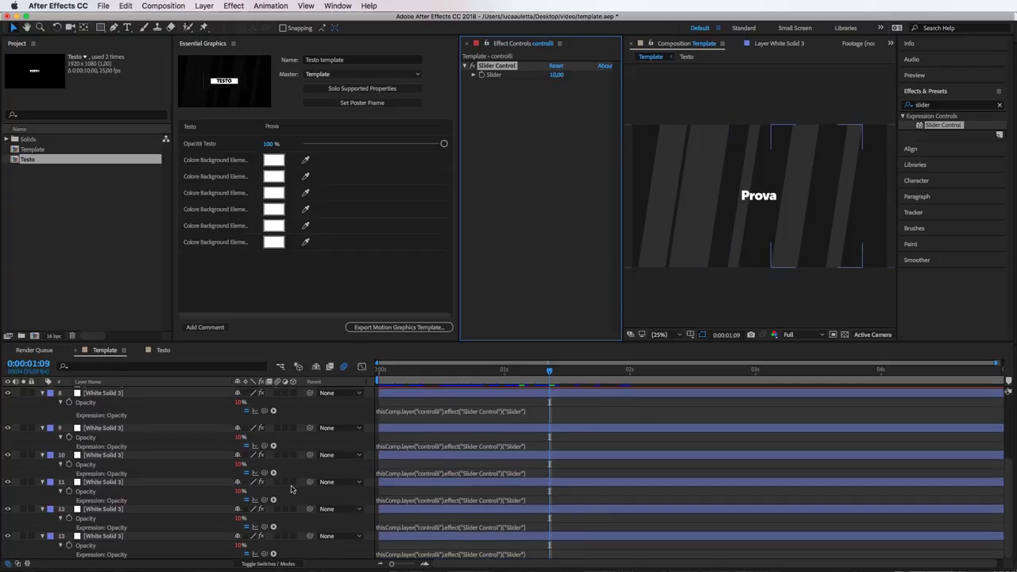
scroll(290, 489, up, 5)
scroll(291, 489, up, 5)
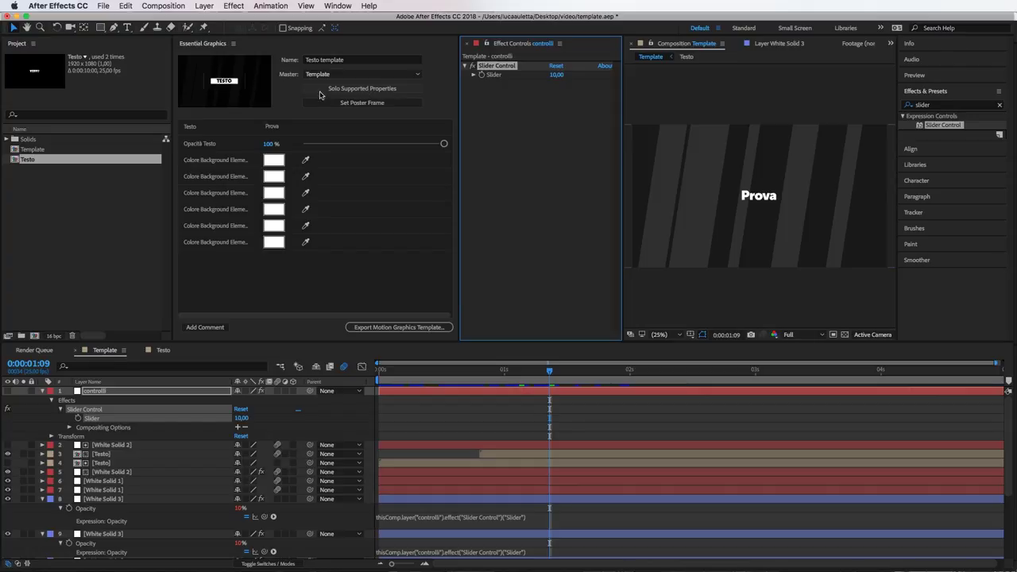
click(371, 89)
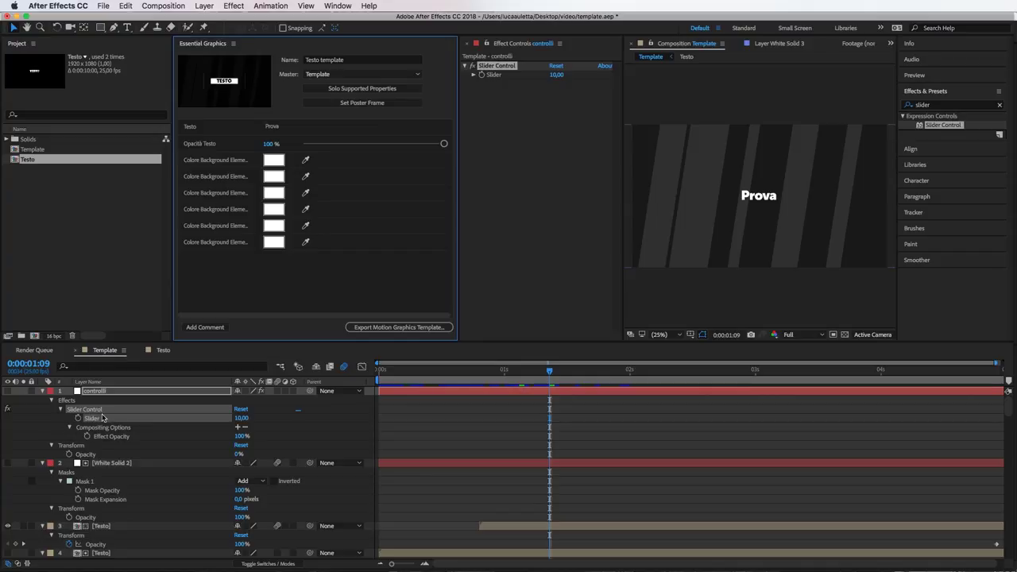
Add the controlli Slider to the template as the 'Opacità Background Element' control
click(167, 428)
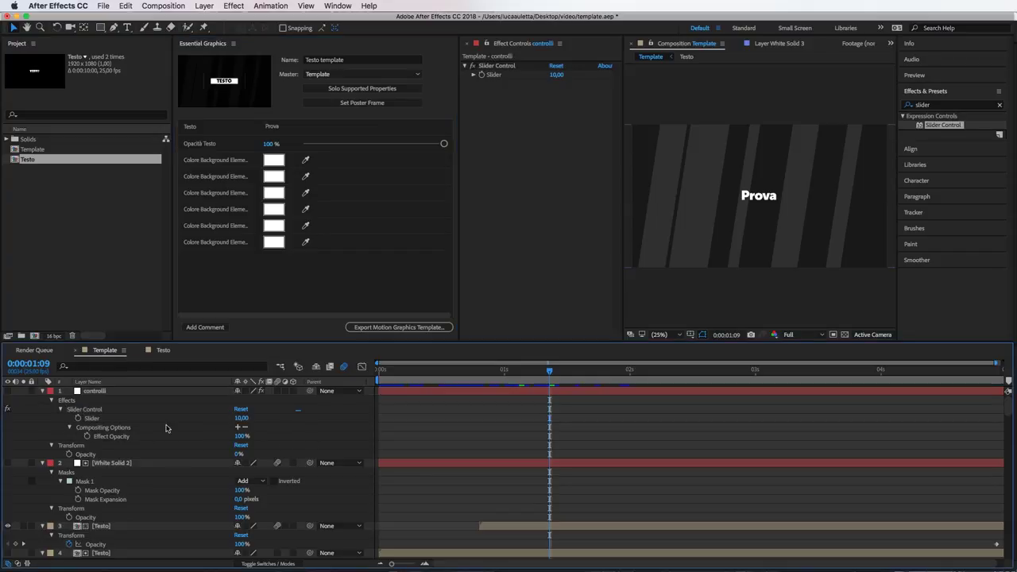
click(91, 420)
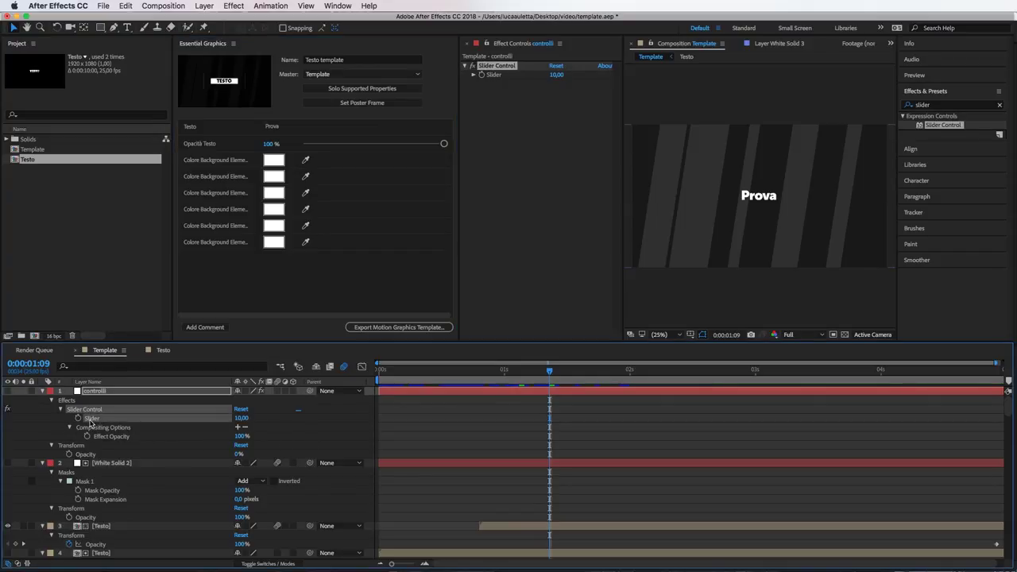
drag(90, 419, 197, 261)
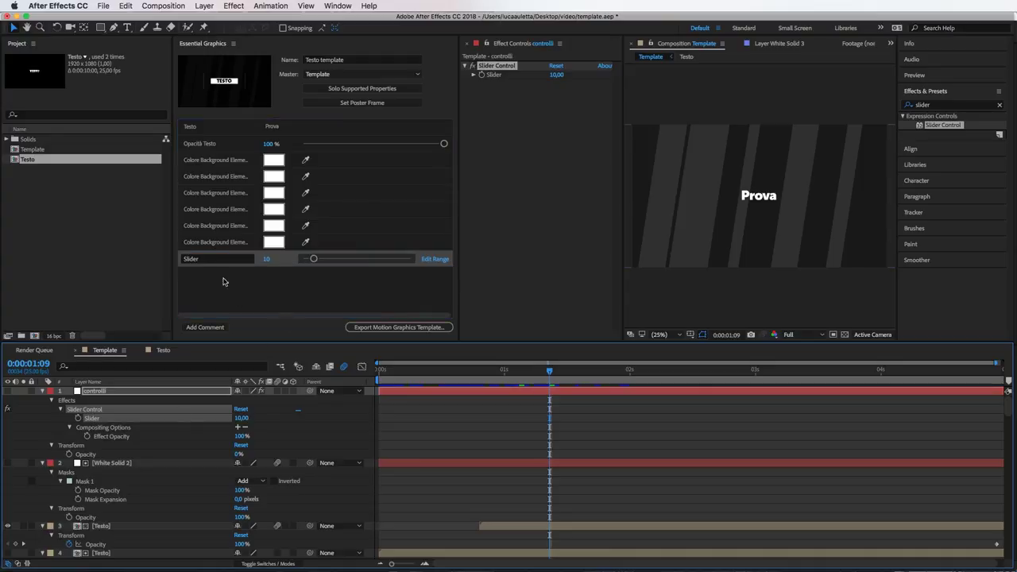
text(Opacità Background)
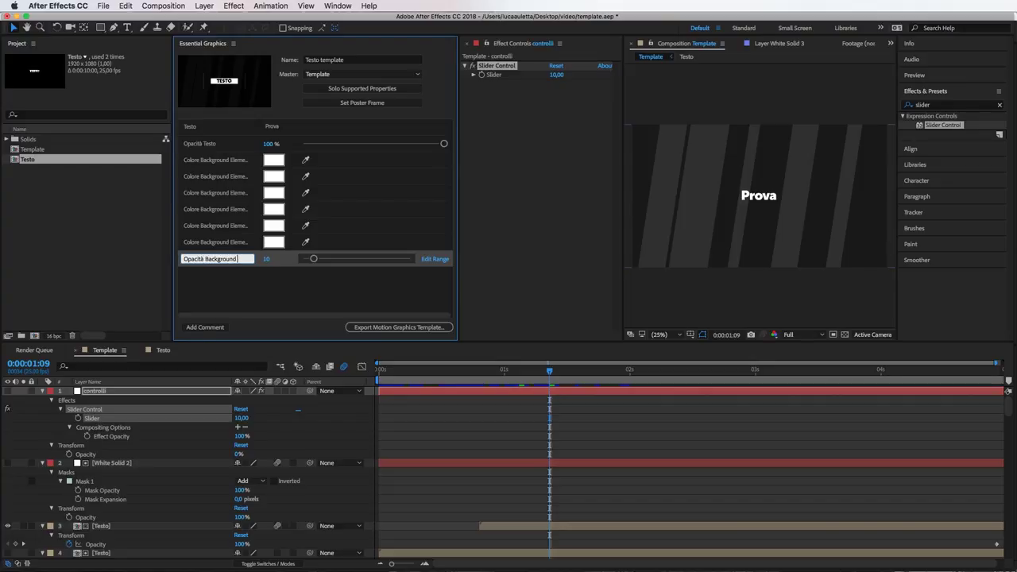
text(eme)
Set that slider's range to 0–100 via Edit Range
click(435, 259)
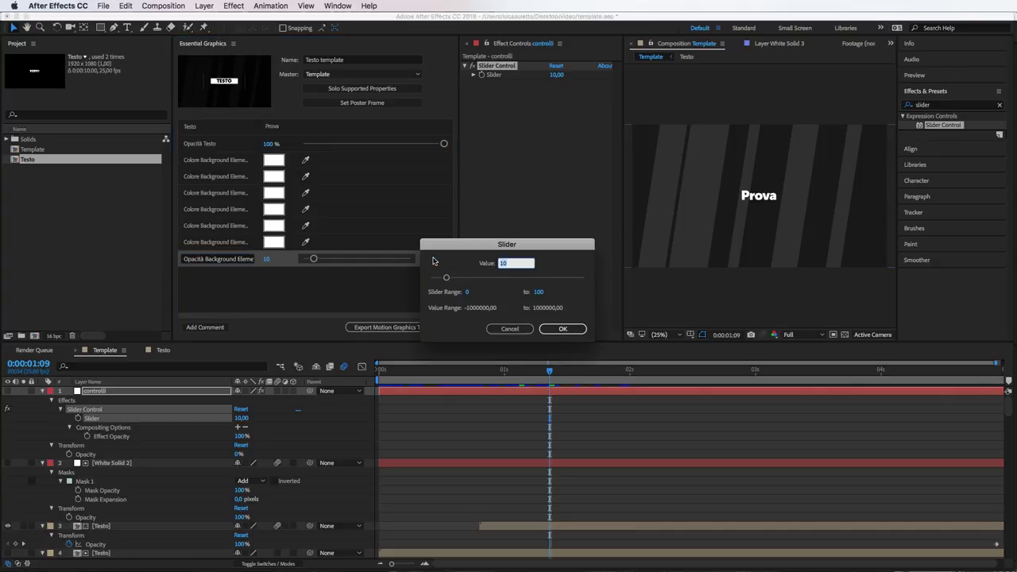
click(467, 293)
click(540, 292)
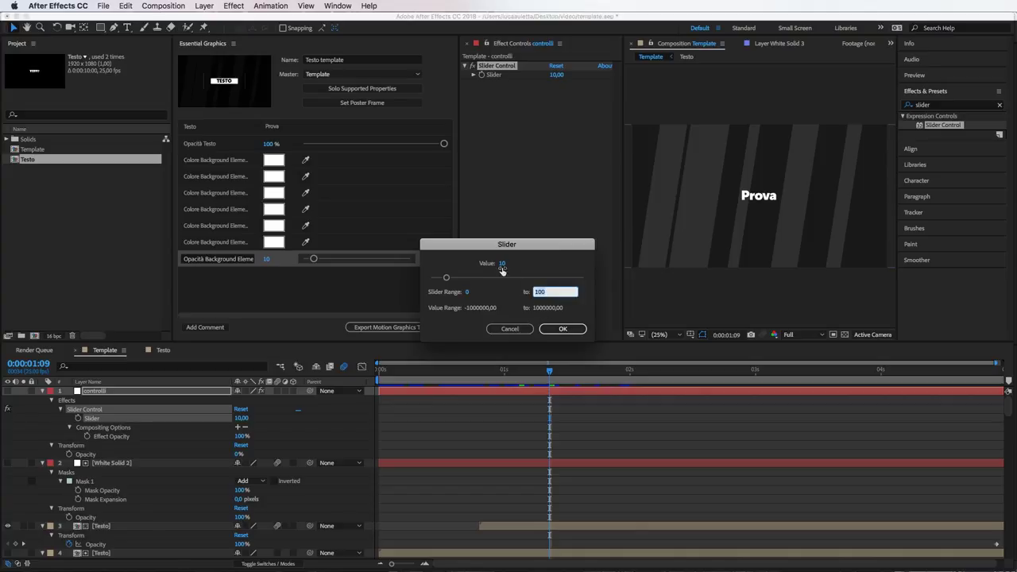
click(562, 329)
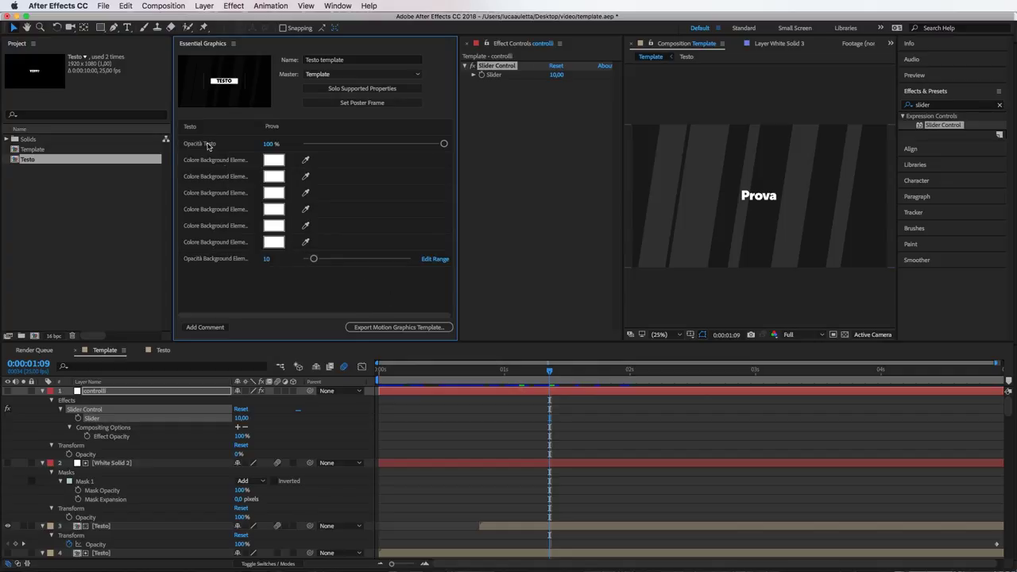
Replace the template text Prova with Text and move to frame 0:00:00:19
click(272, 126)
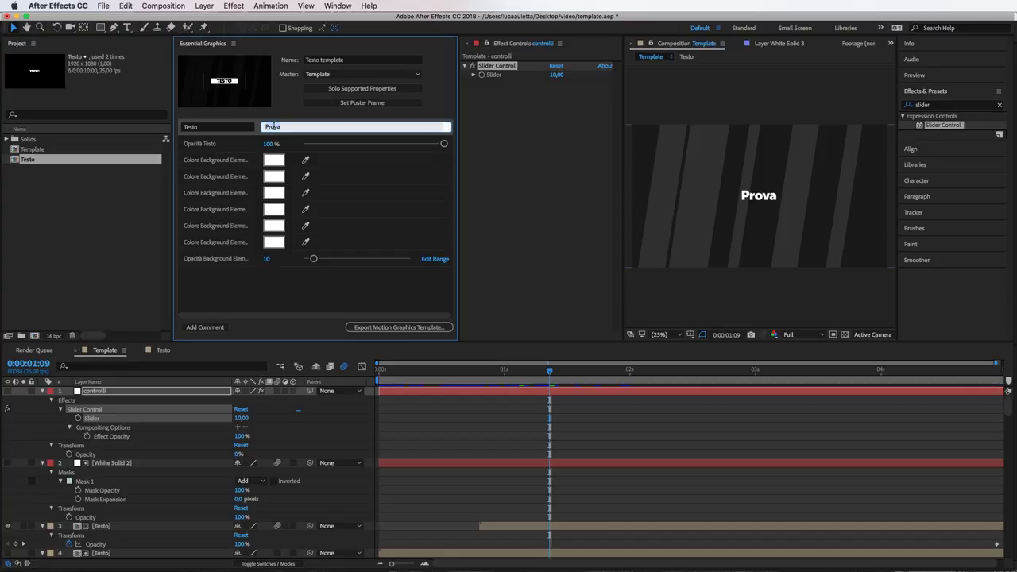
text(Tes)
key(Return)
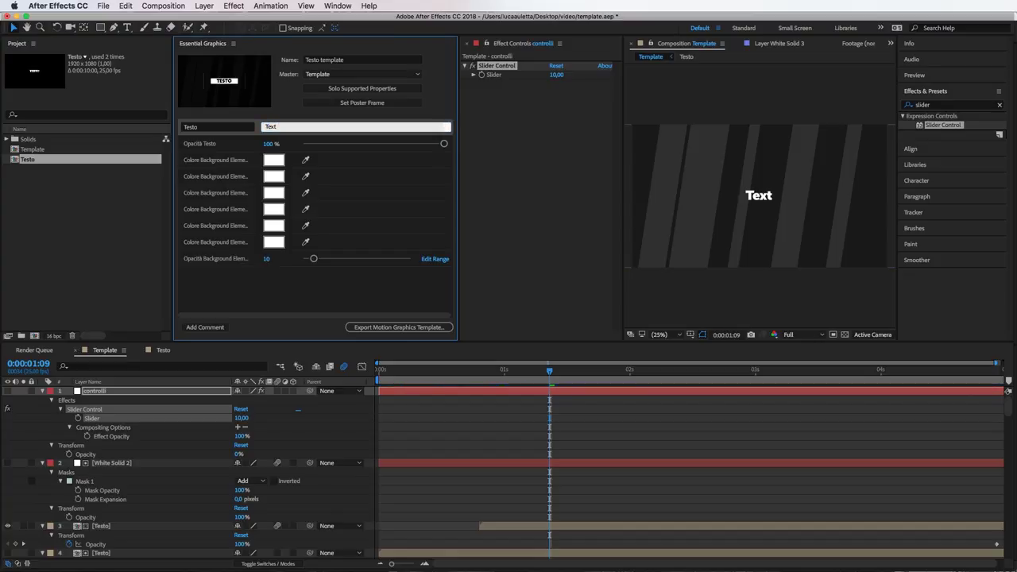
drag(547, 372, 347, 382)
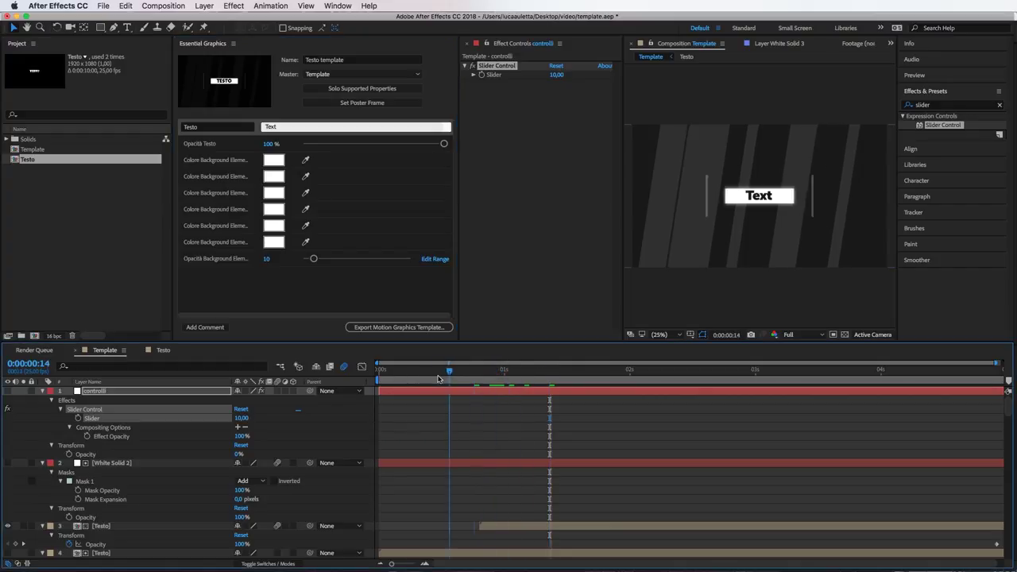
click(474, 370)
Test text opacity and a red background element colour, restoring 100% and white
drag(444, 144, 360, 151)
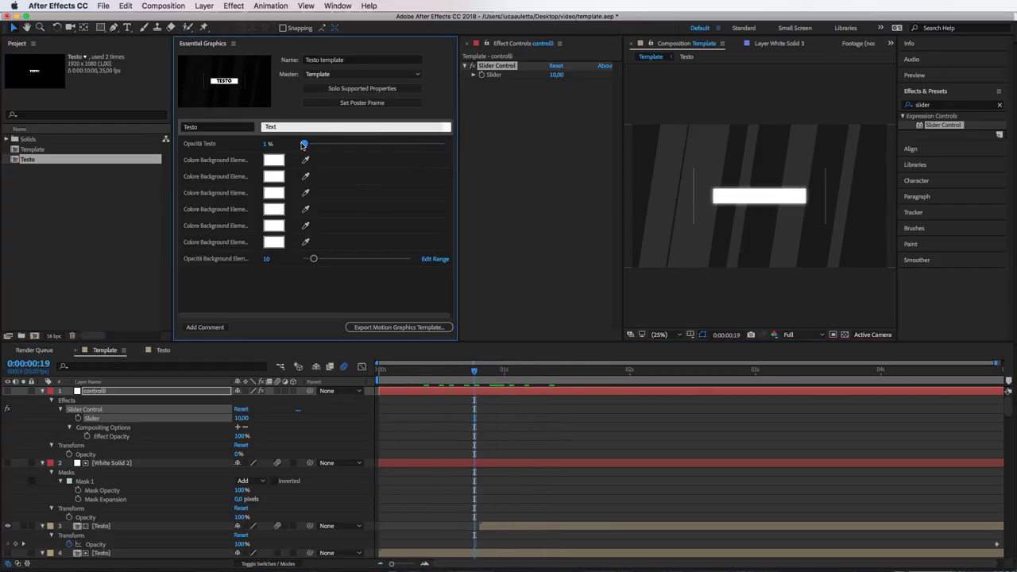
drag(360, 151, 493, 159)
click(274, 176)
click(536, 261)
click(624, 227)
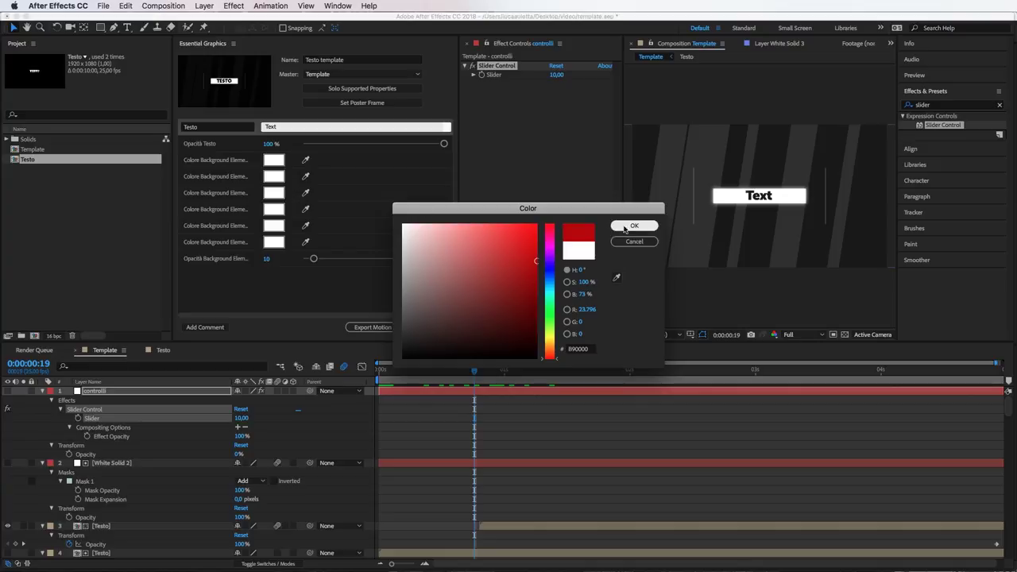
click(273, 192)
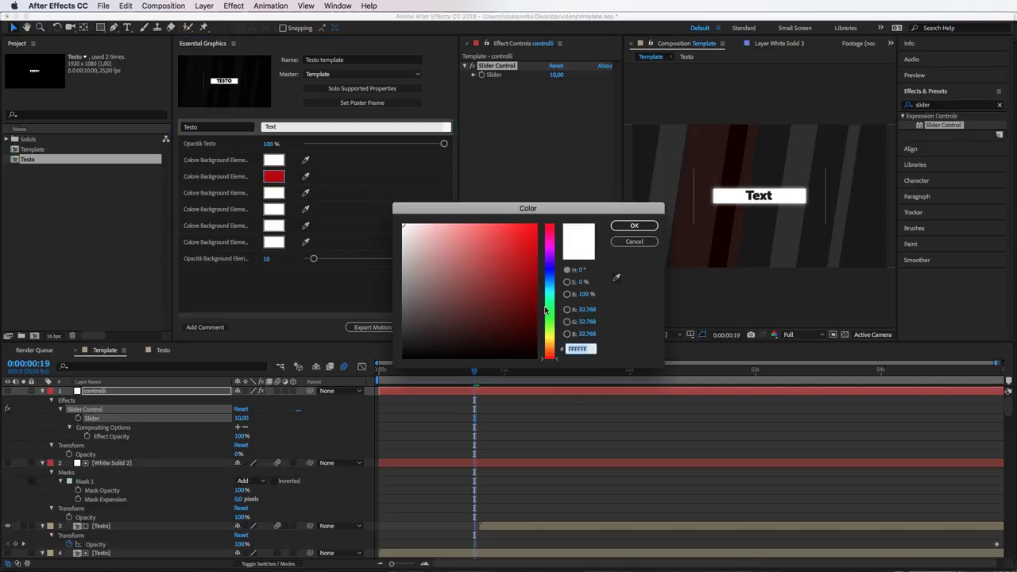
click(555, 318)
click(495, 286)
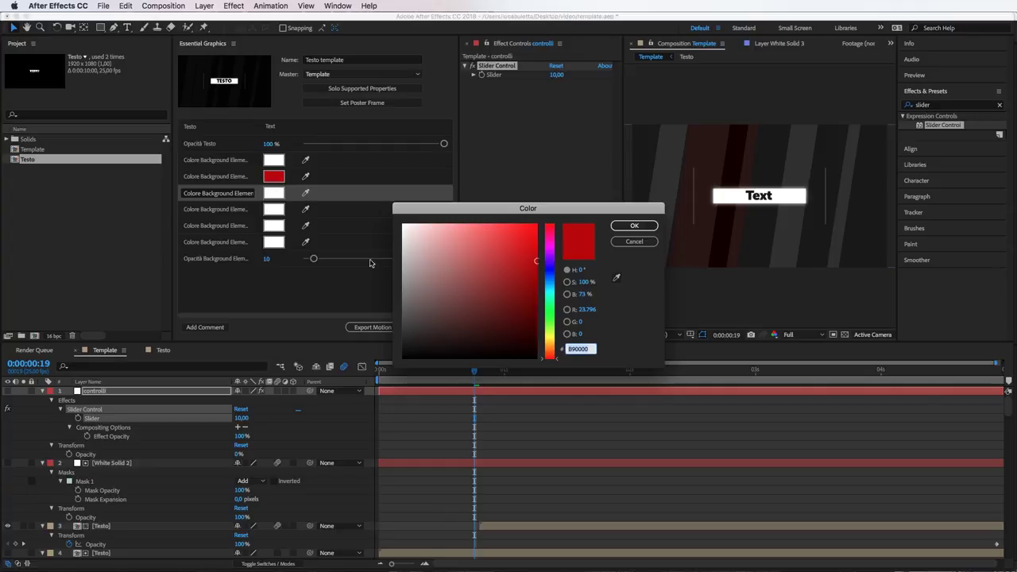
click(402, 225)
click(634, 226)
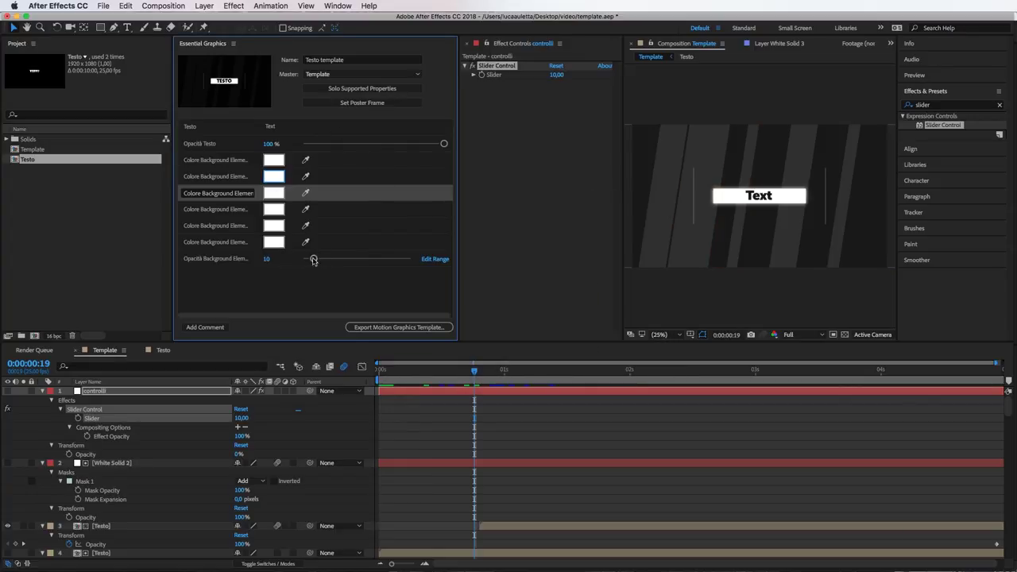
Test the Opacità Background Element slider, then set it back to 10
mouse_move(314, 261)
mouse_down()
mouse_move(410, 259)
mouse_move(277, 259)
mouse_move(302, 260)
mouse_up()
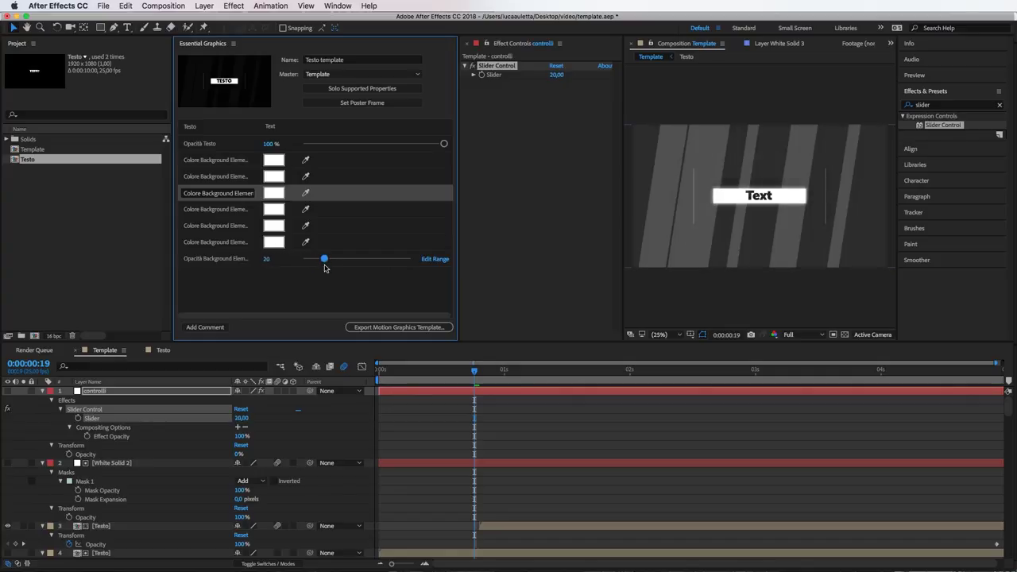
click(267, 260)
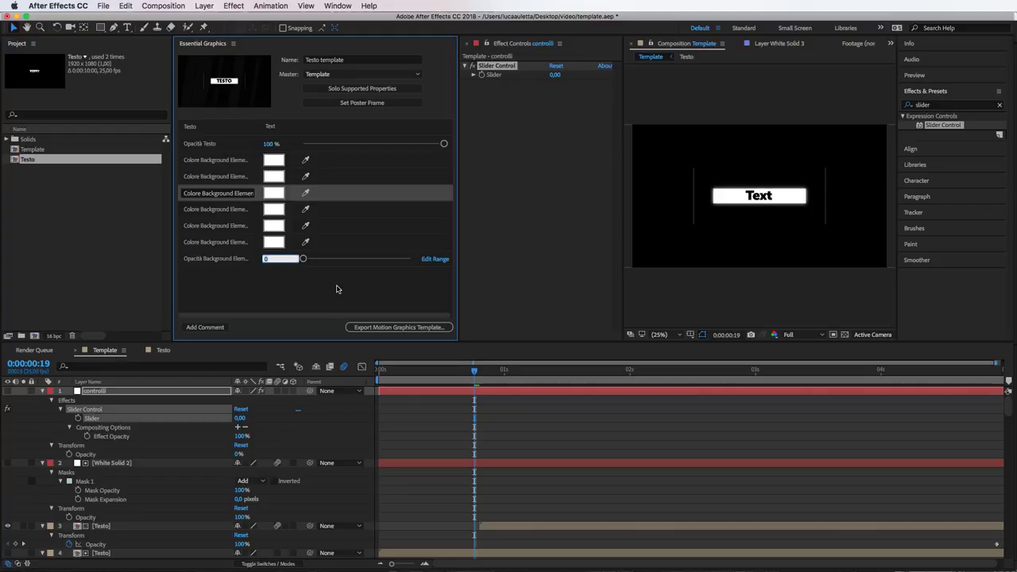
text(10)
key(Return)
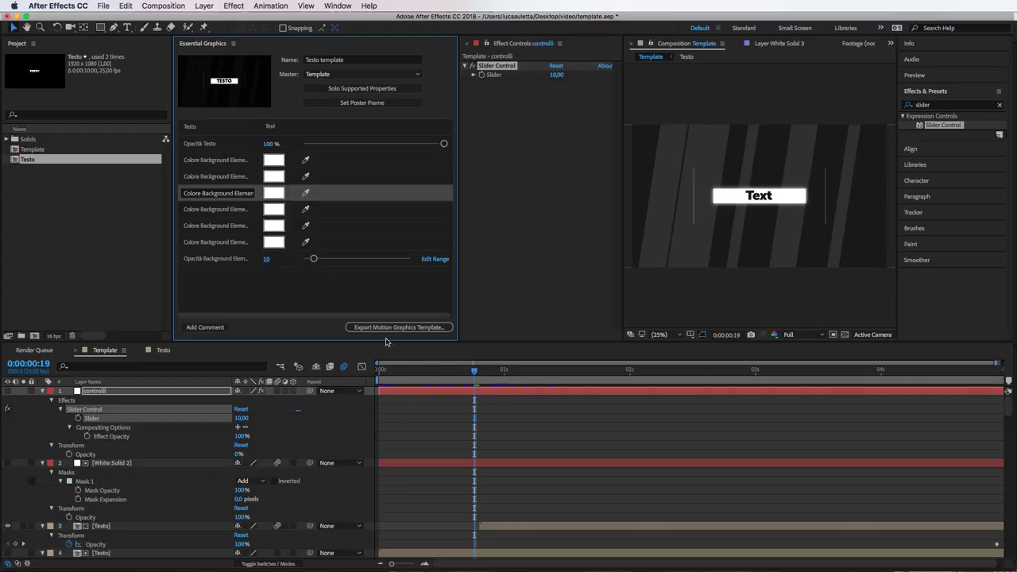
click(351, 295)
Save the project and start the template export to Local Drive, browsing for a location
key(ctrl+s)
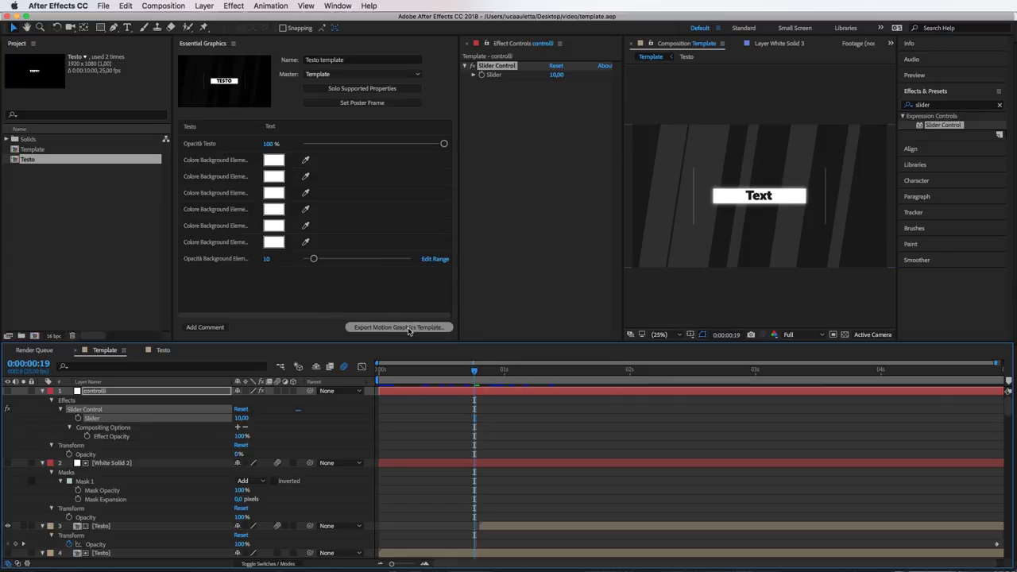
click(438, 328)
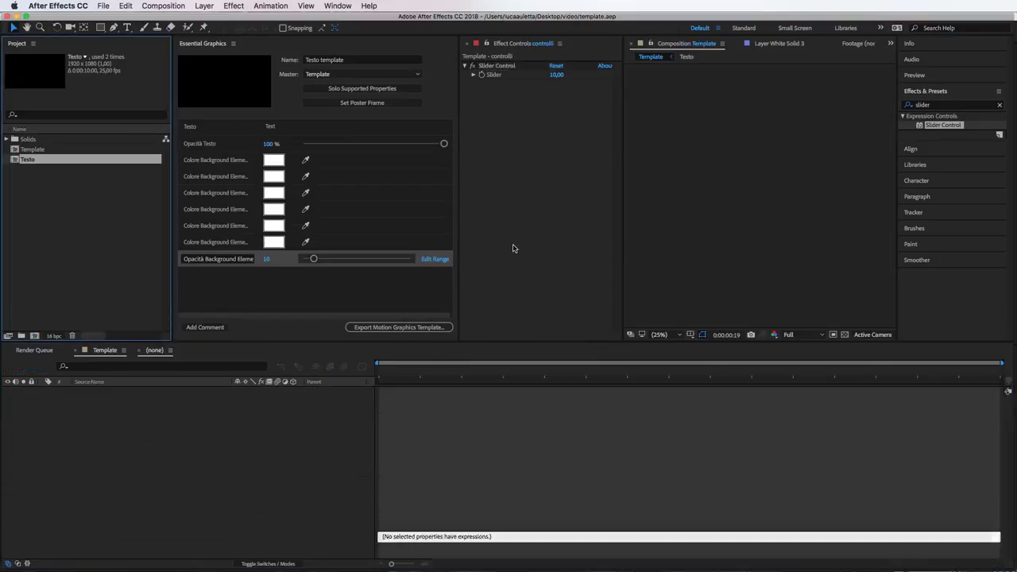
drag(961, 311, 566, 181)
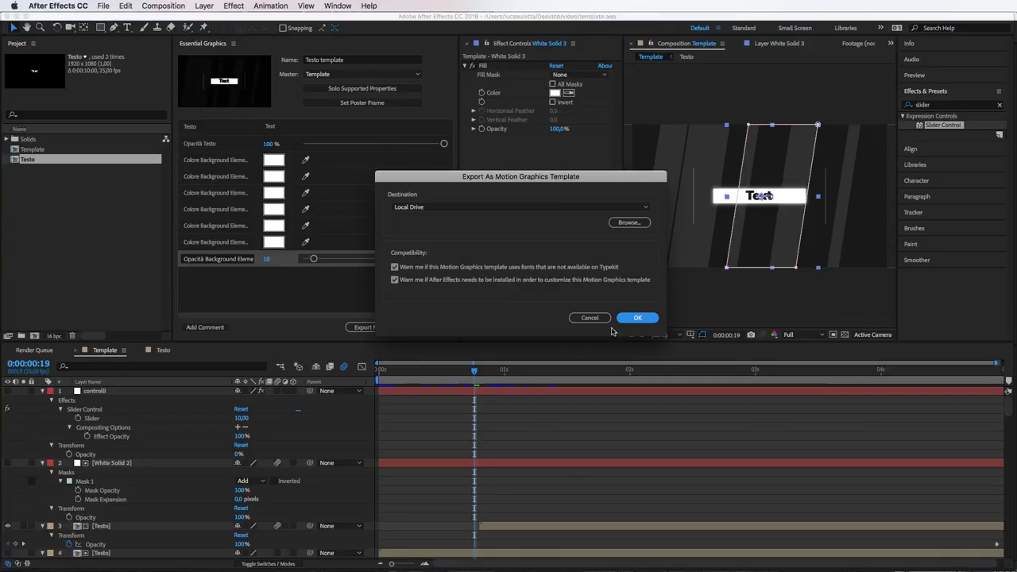
click(443, 208)
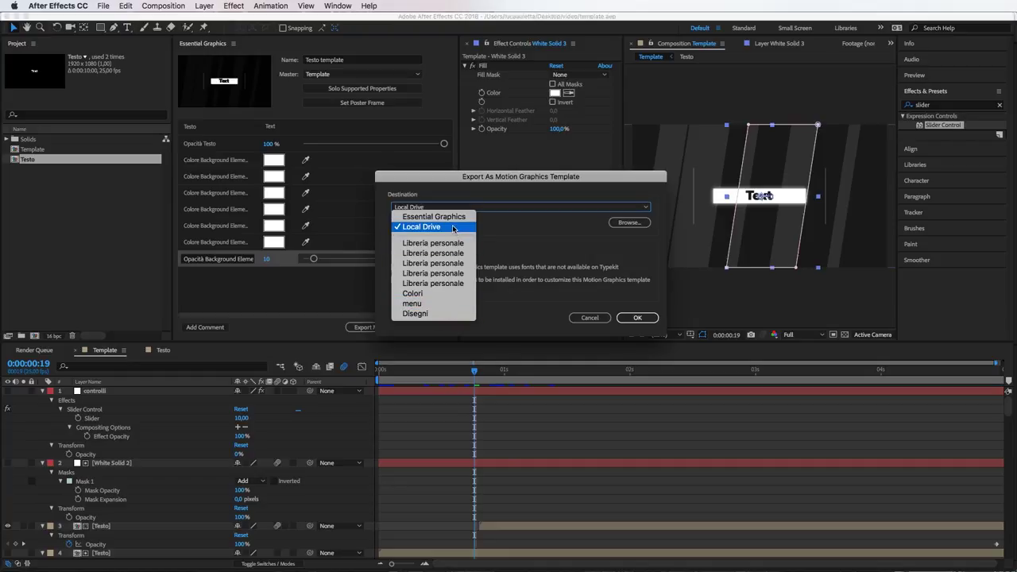
click(454, 227)
click(630, 222)
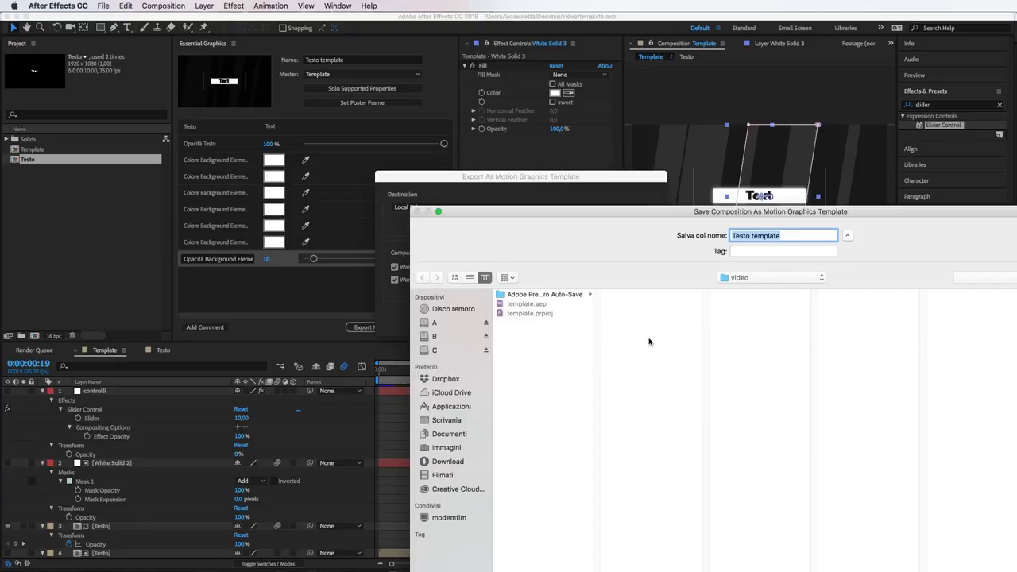
Accept 'Testo template' in the video folder and export the .mogrt file
key(Return)
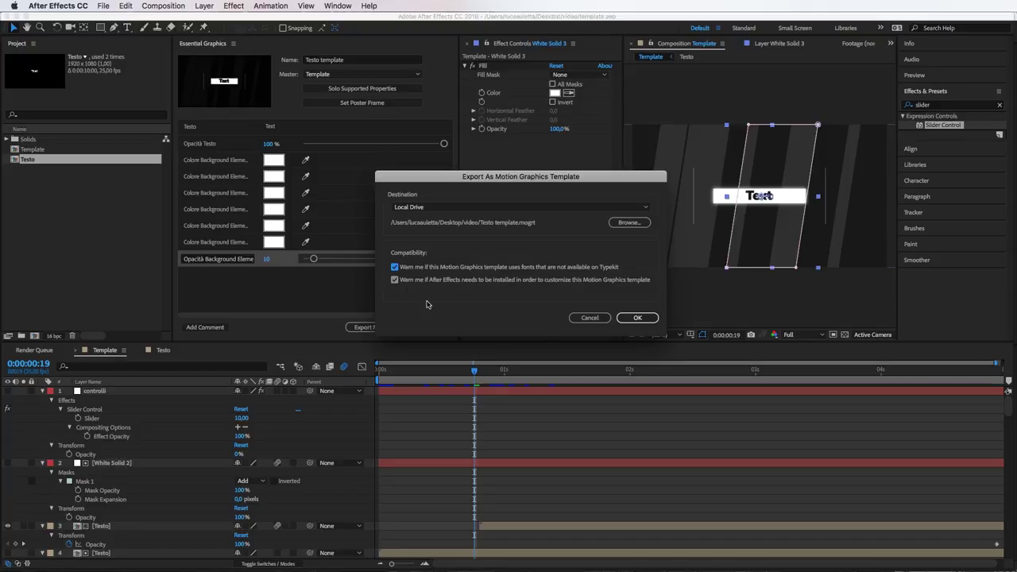
click(639, 318)
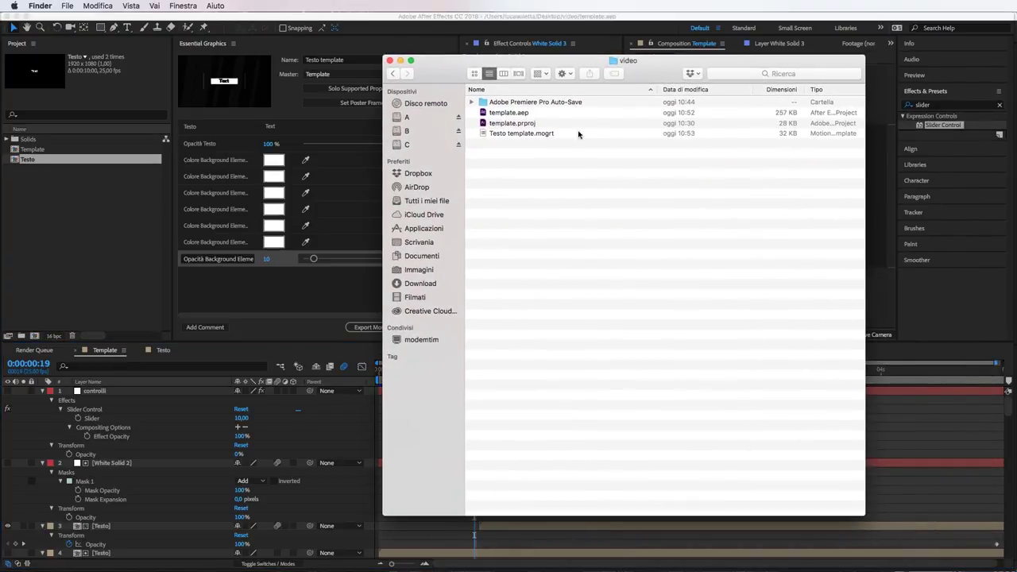
Select Testo template.mogrt in Finder to confirm it exists, then close the window
click(559, 134)
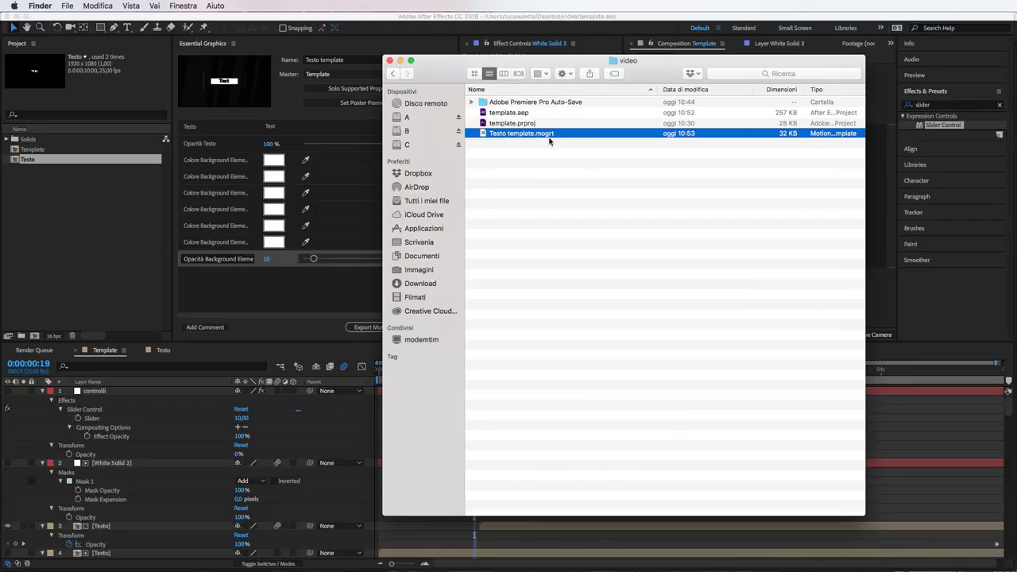
key(super+w)
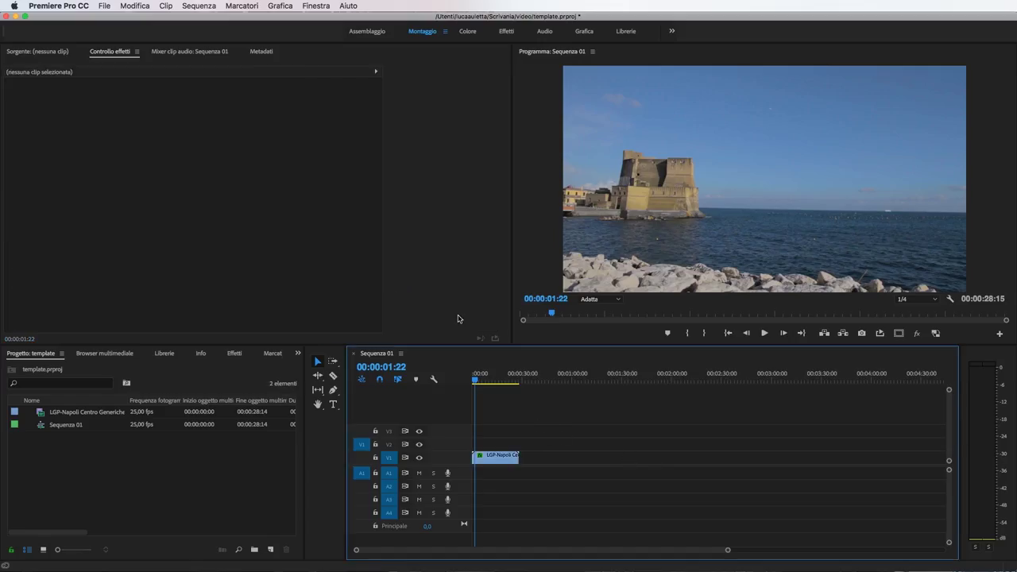
Show Grafica essenziale in Premiere Pro and pick Testo template.mogrt to install
click(315, 6)
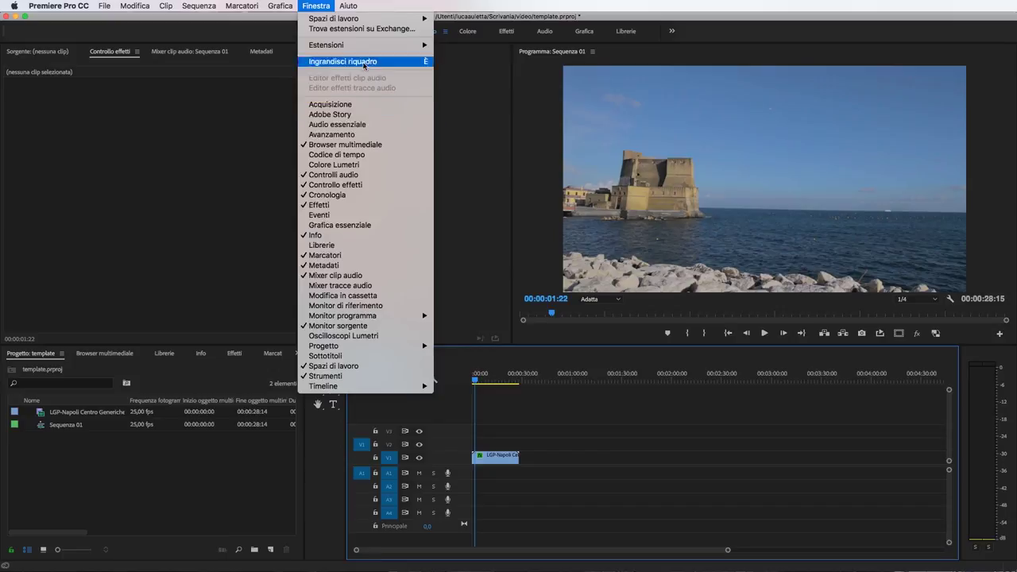
click(354, 224)
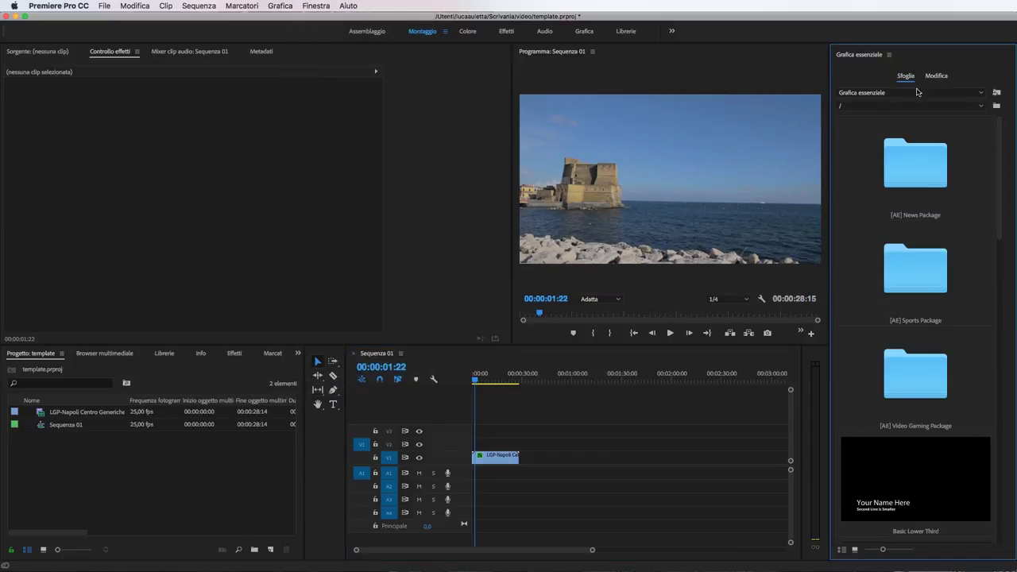
click(996, 94)
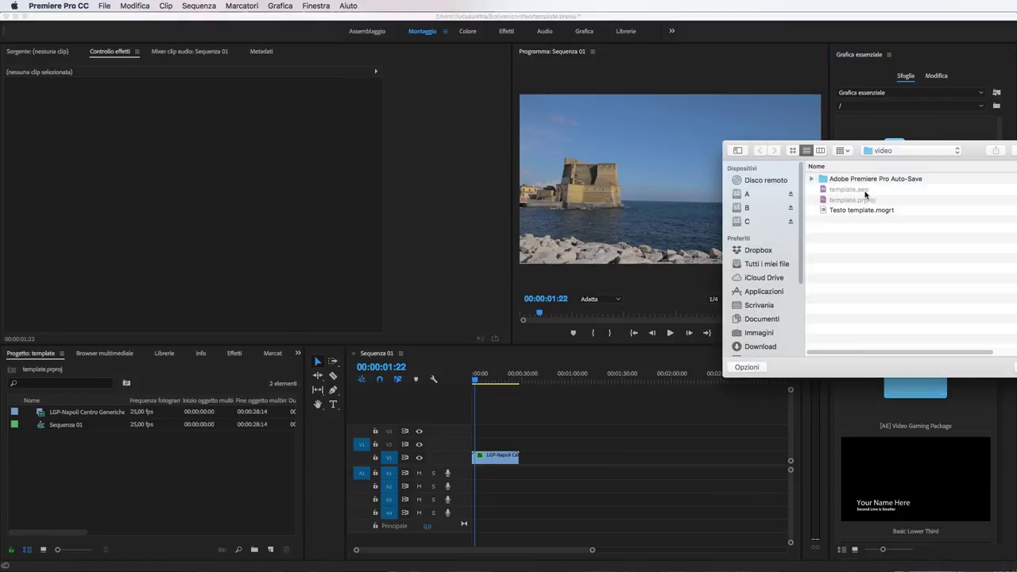
click(858, 211)
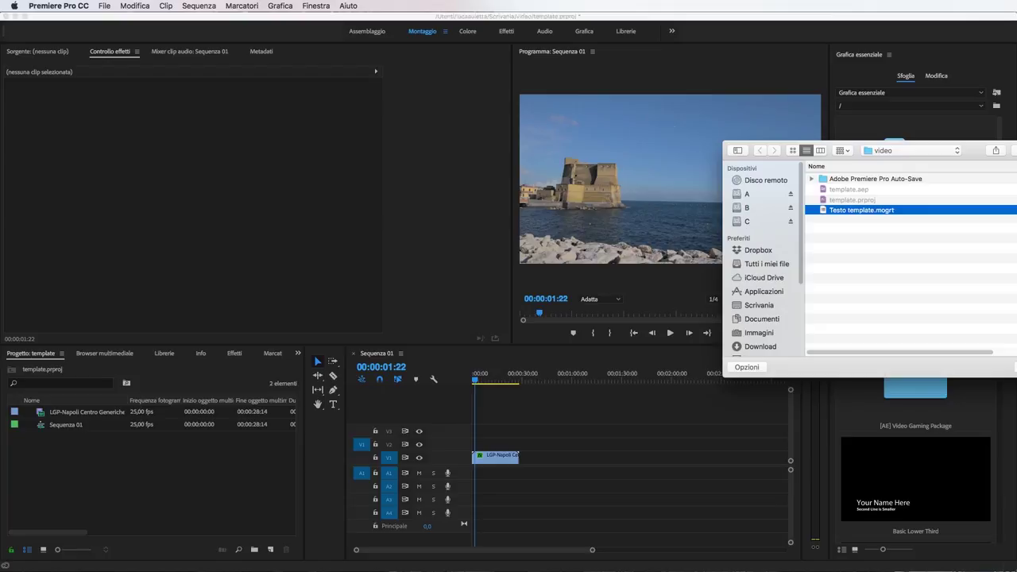
Install Testo template.mogrt into Premiere Pro's Essential Graphics templates
key(Return)
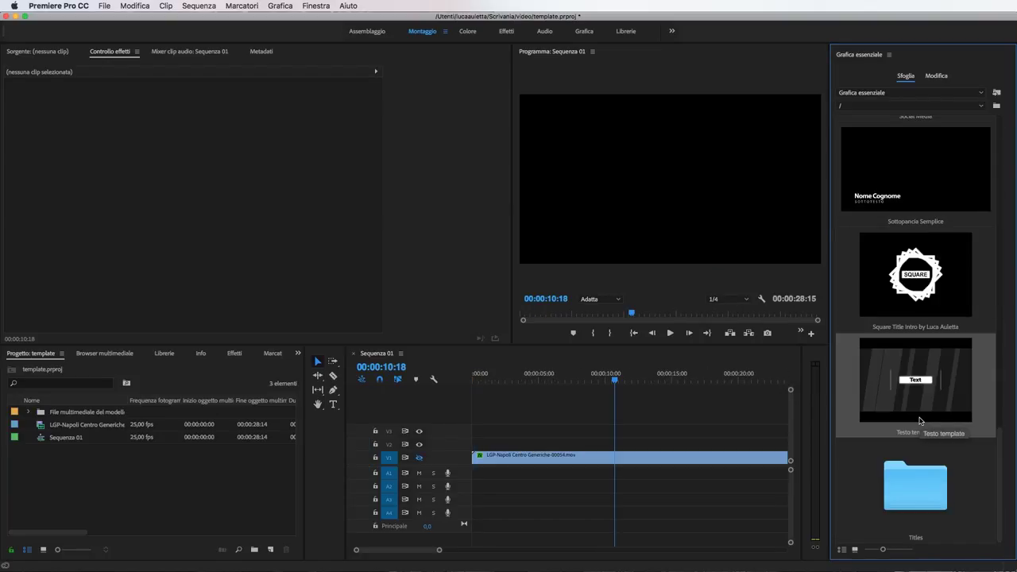